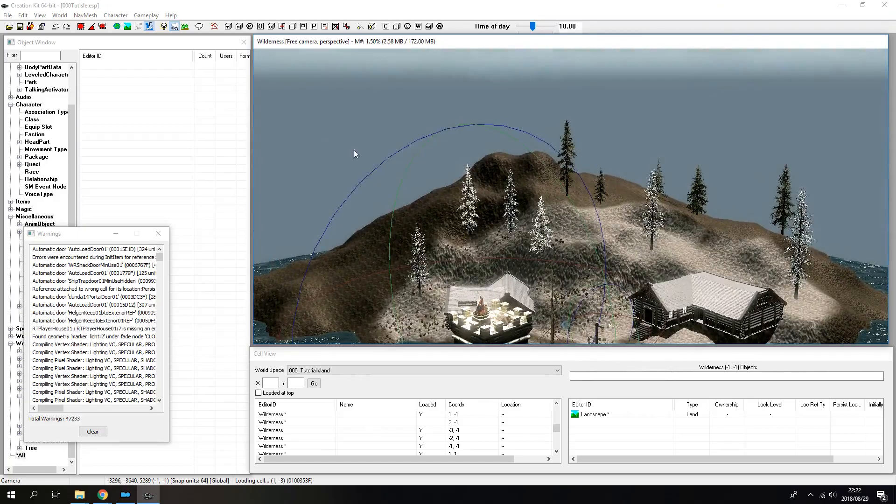
Examine the tutorial island, its tower and buildings from several distances and angles in the game and the render window.
drag(432, 178, 384, 172)
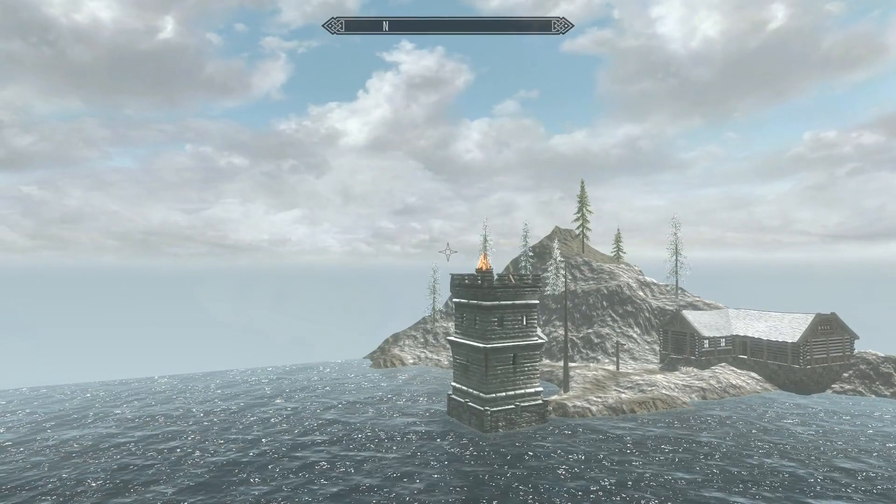
key(grave)
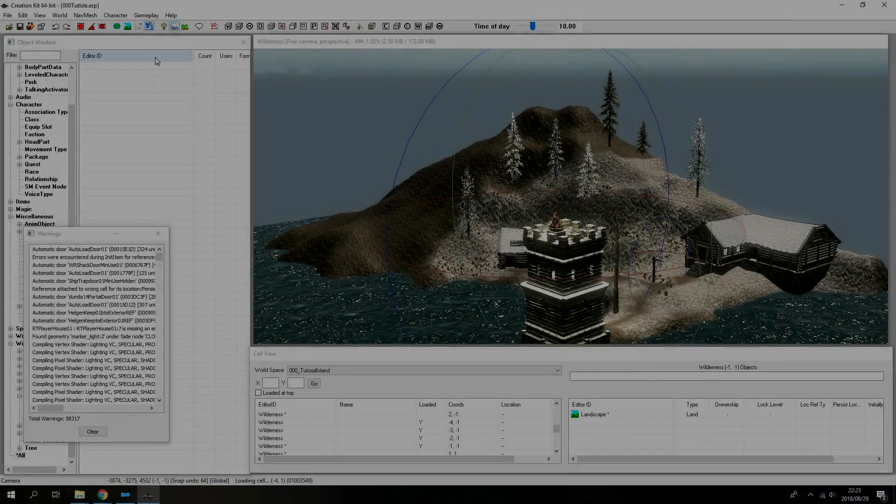
scroll(592, 204, down, 3)
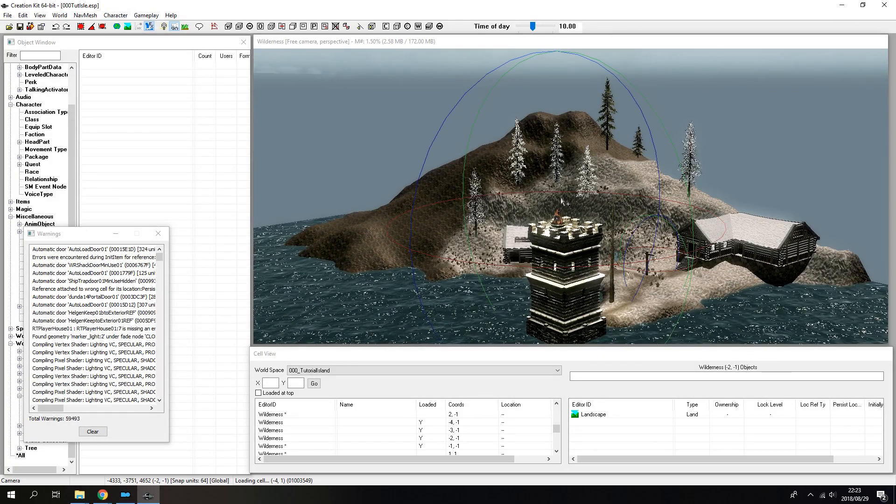
scroll(560, 201, down, 1)
drag(621, 208, 648, 160)
drag(434, 149, 577, 167)
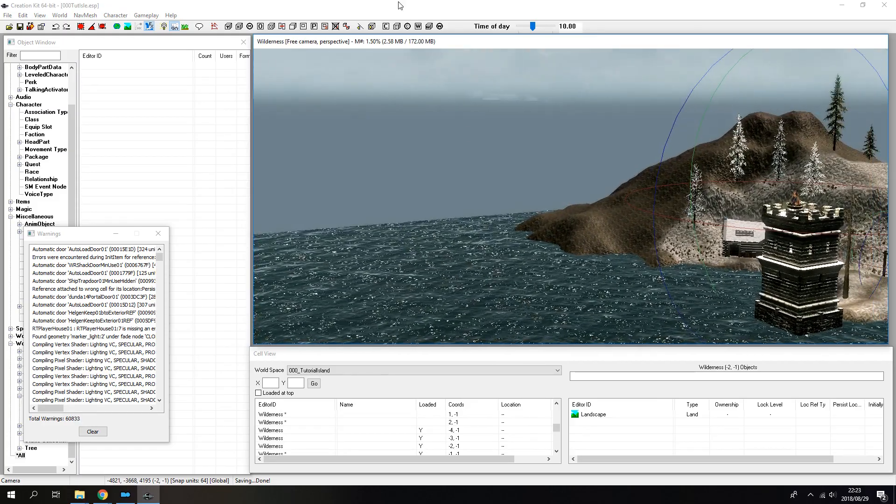
drag(653, 193, 712, 264)
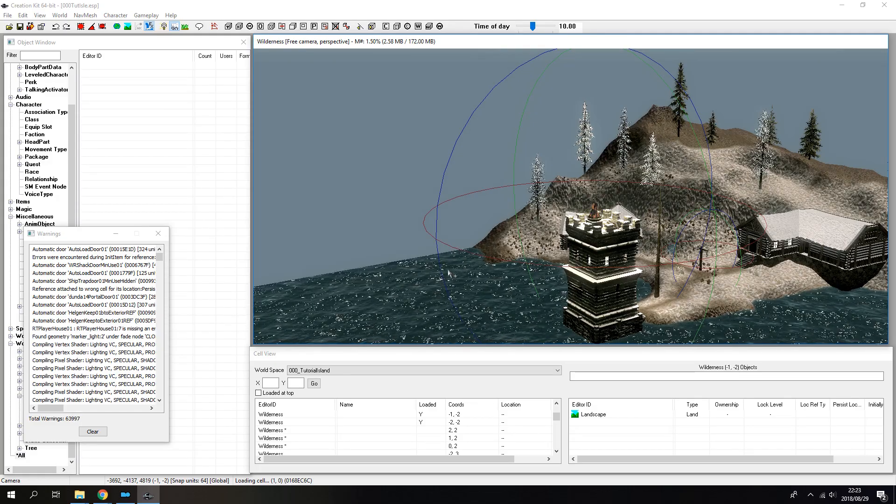
drag(585, 237, 401, 228)
scroll(524, 212, down, 5)
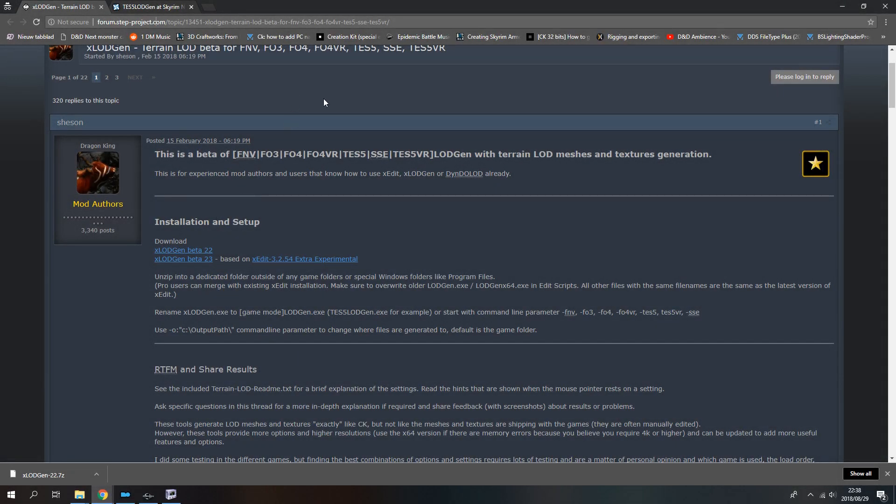
Download the xLODGen beta 22 archive through the MEGA link in the forum post.
right_click(201, 250)
click(215, 254)
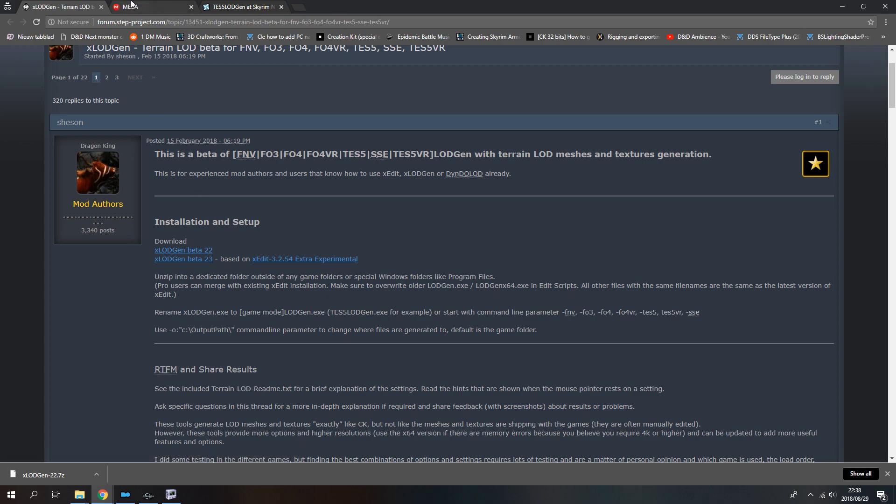
key(ctrl+Tab)
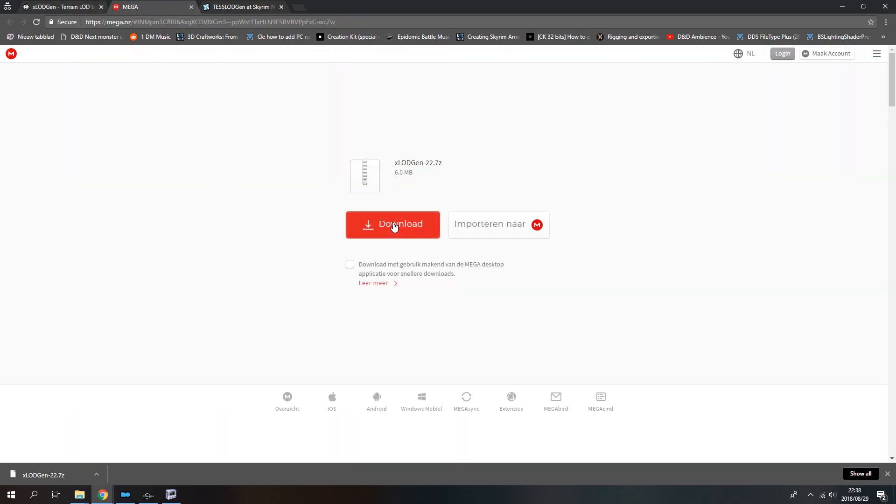
click(392, 224)
Copy xLODGen-22.7z from the Downloads folder and open the xLODGen 22.7 folder inside Data files.
mouse_move(80, 501)
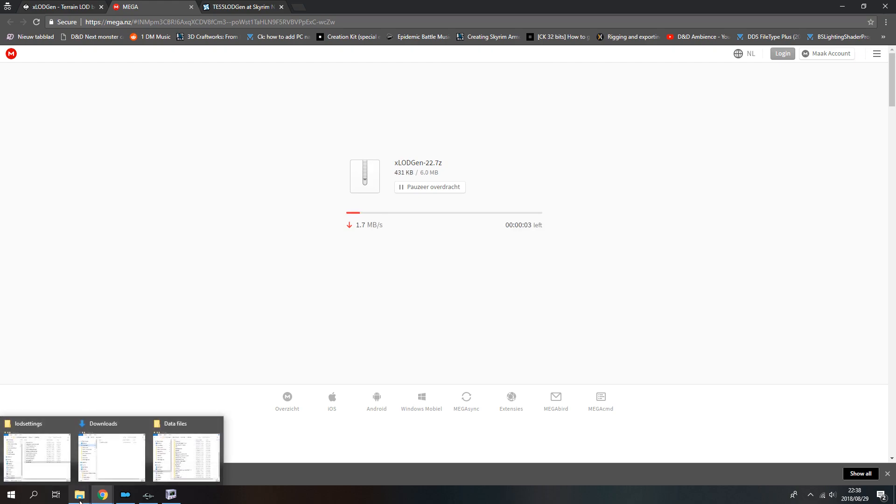
click(114, 455)
click(539, 149)
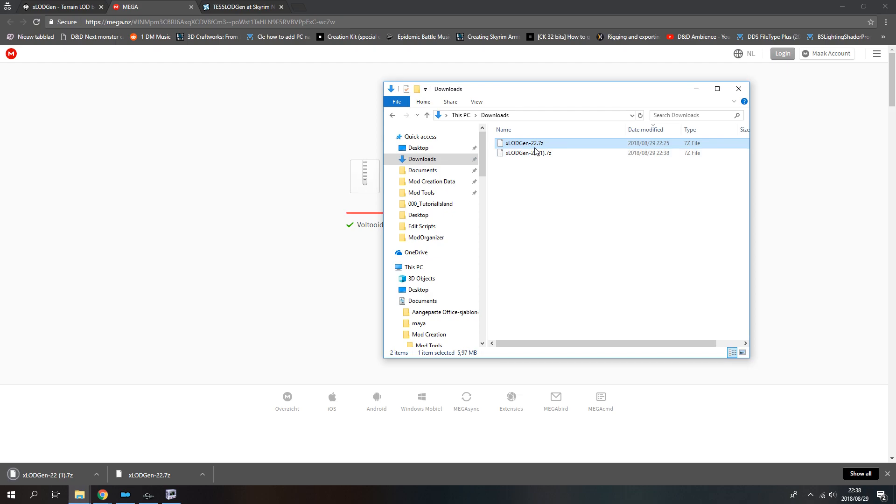
click(80, 495)
click(86, 453)
click(589, 458)
double_click(589, 458)
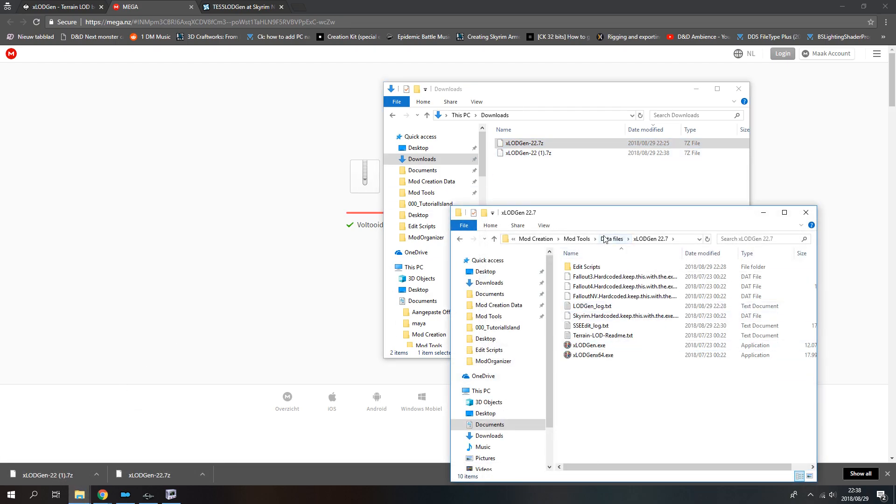
Replace all existing contents of the xLODGen 22.7 folder with the copied xLODGen-22.7z archive.
drag(601, 404, 582, 262)
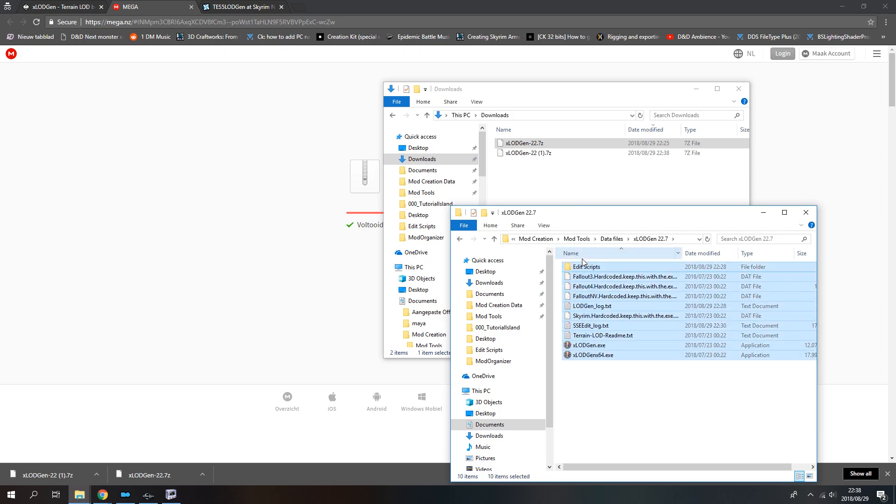
key(Delete)
key(ctrl+v)
Extract xLODGen-22.7z directly into the xLODGen 22.7 folder using 7-Zip.
right_click(602, 267)
mouse_move(632, 285)
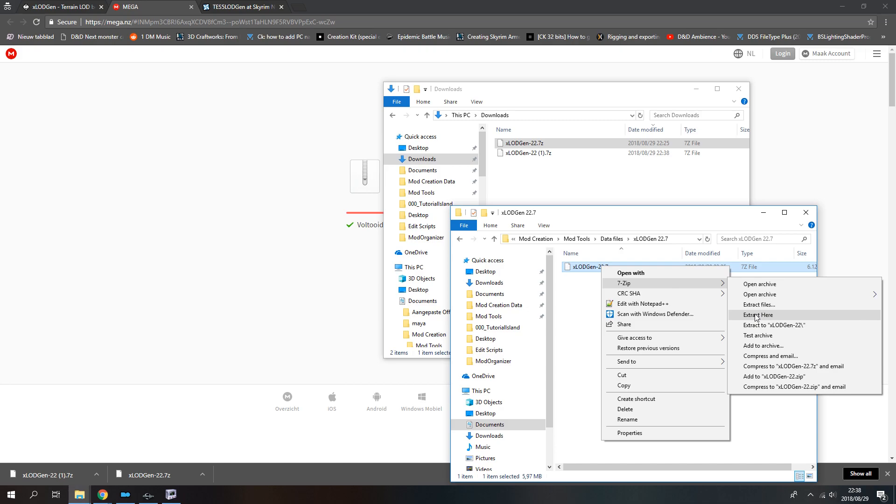
click(758, 314)
Move all files from the extracted xLODGen subfolder up into the xLODGen 22.7 folder and delete the archive.
double_click(592, 268)
drag(597, 369, 600, 269)
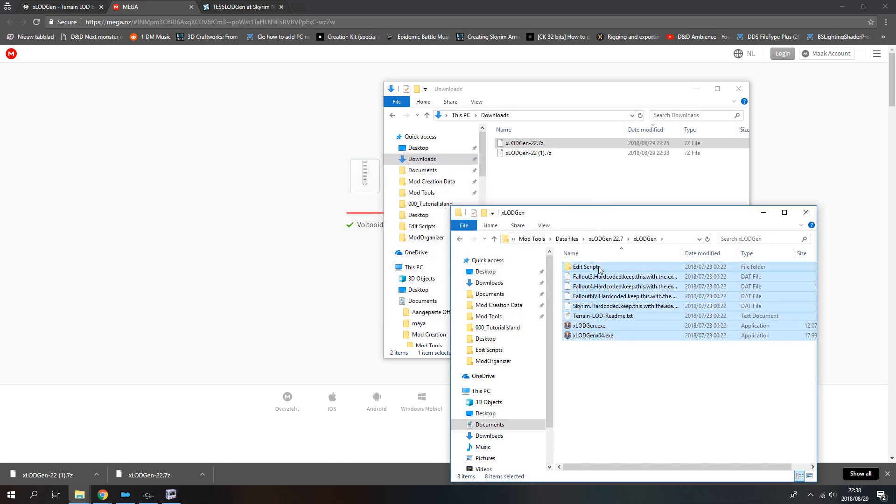
click(605, 239)
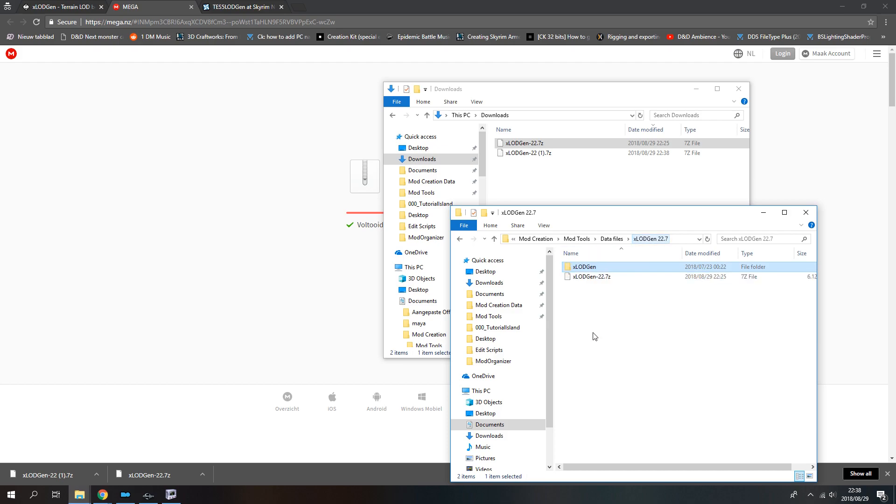
click(595, 278)
key(Delete)
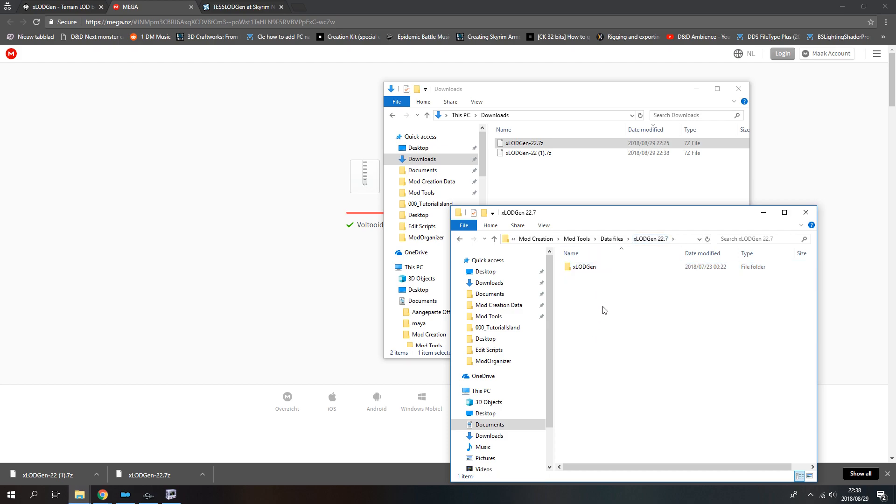
key(ctrl+v)
click(605, 388)
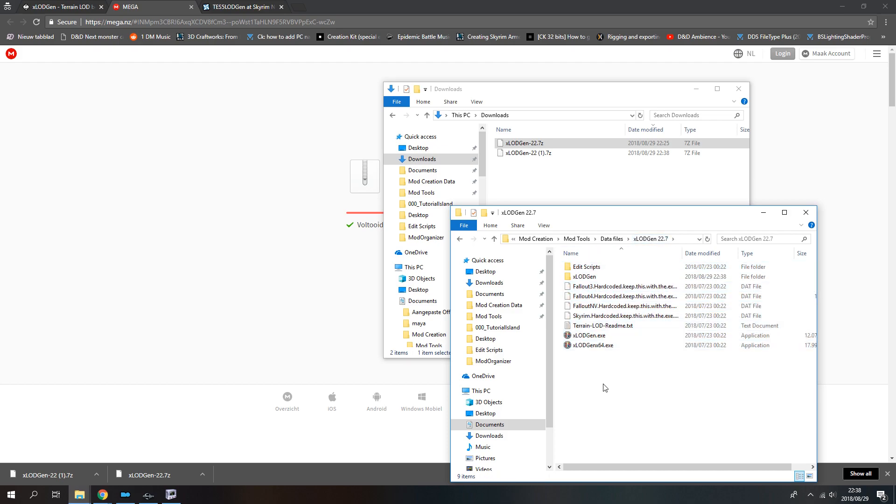
Switch to Mod Organizer and view its list of configured executables.
click(125, 495)
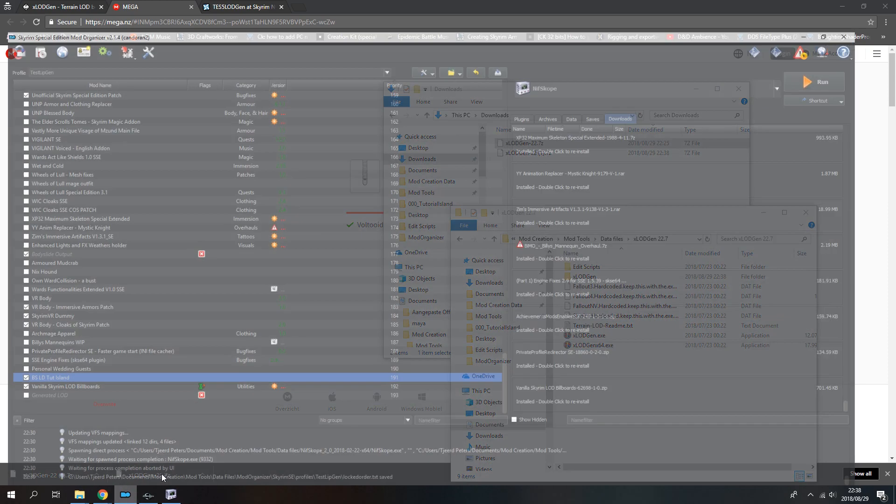
click(659, 64)
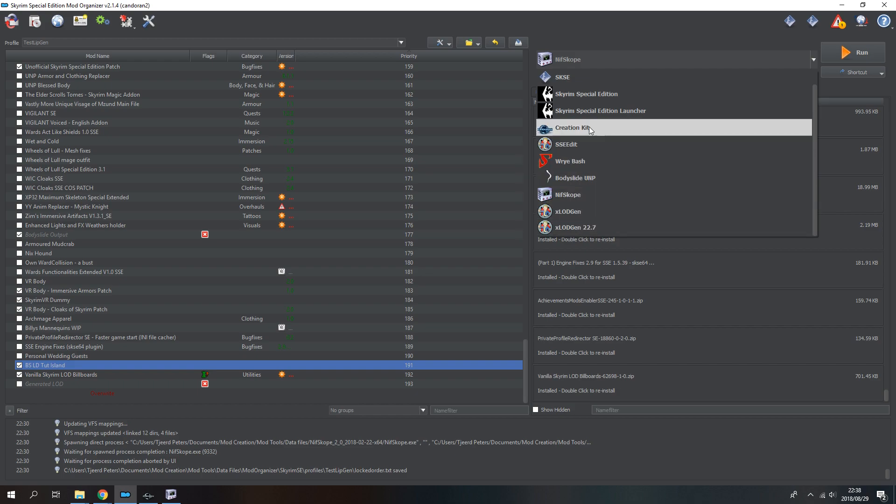
click(644, 59)
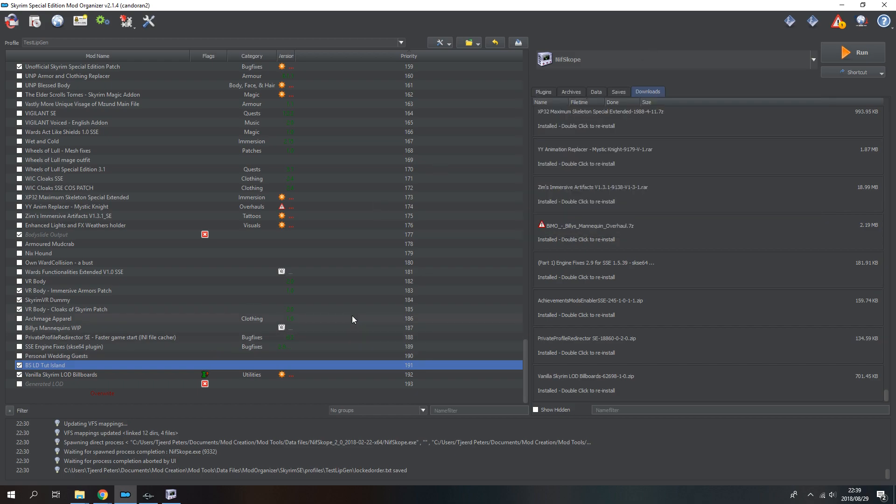
Switch to the TES5LODGen page on Nexus Mods and examine its main files, including Vanilla Skyrim LOD Billboards.
key(alt+Tab)
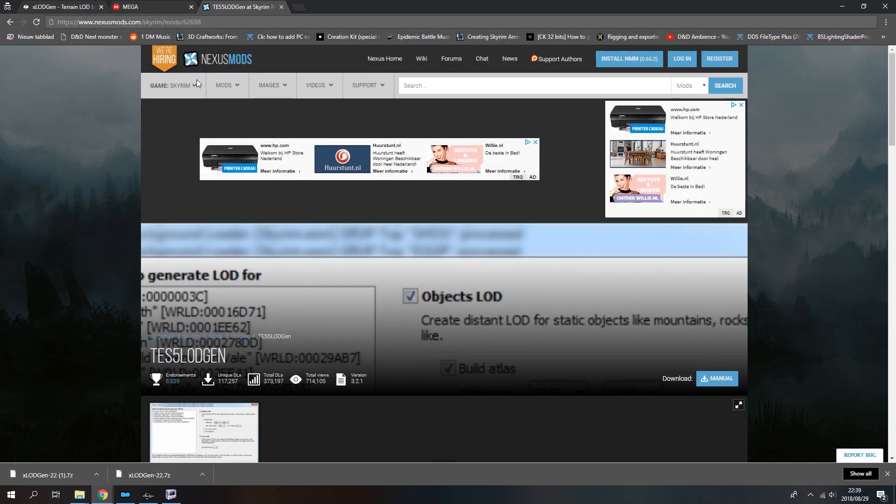
scroll(96, 183, down, 5)
scroll(97, 183, up, 5)
scroll(216, 327, down, 5)
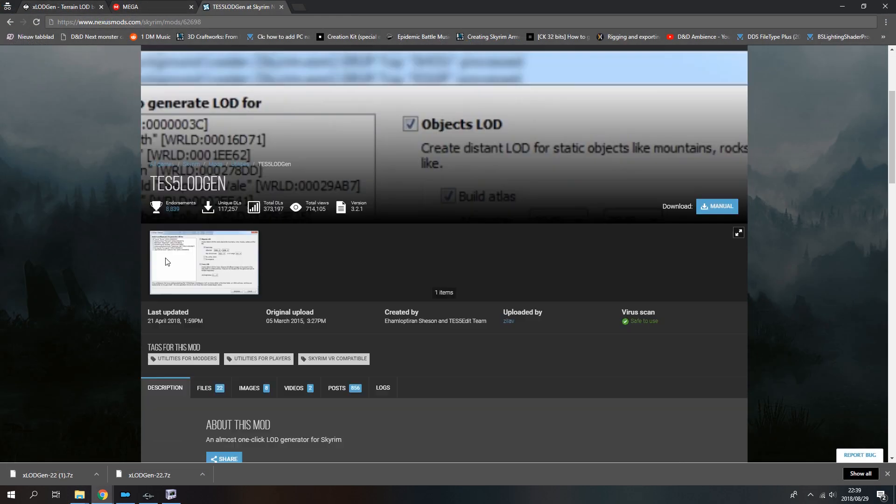
click(216, 327)
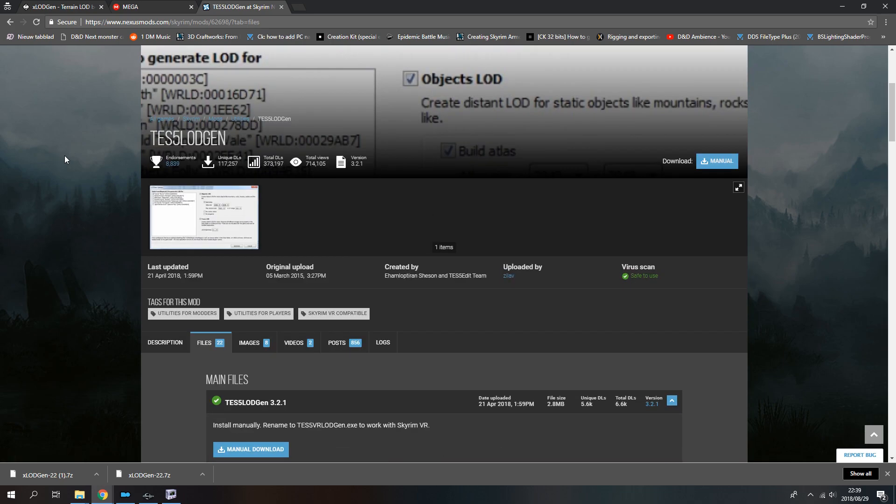
scroll(60, 156, up, 5)
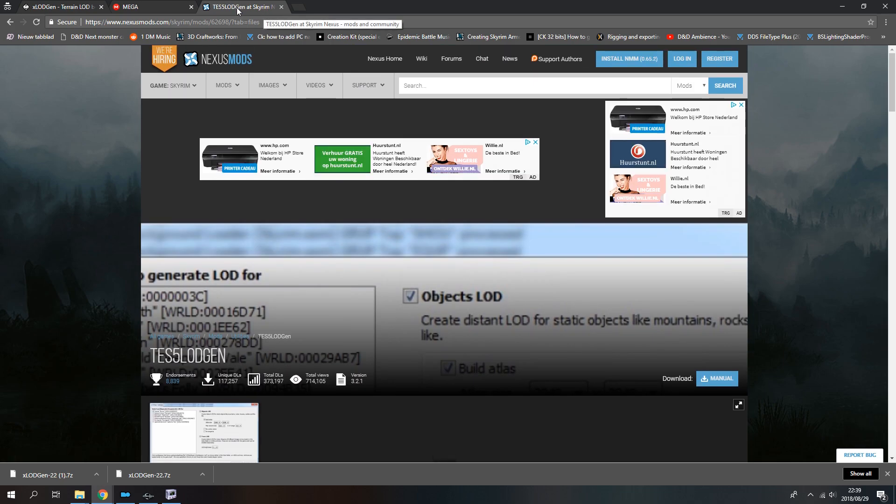
scroll(84, 245, down, 6)
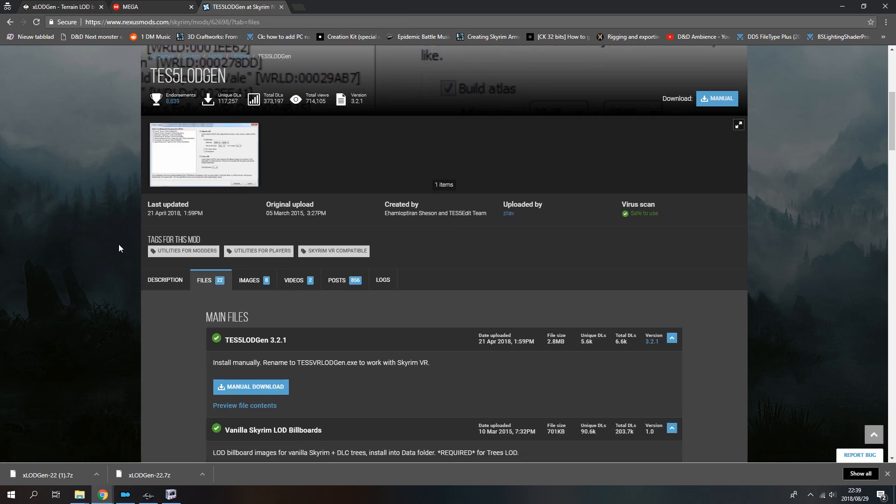
scroll(118, 244, down, 6)
scroll(118, 245, up, 3)
scroll(183, 198, down, 1)
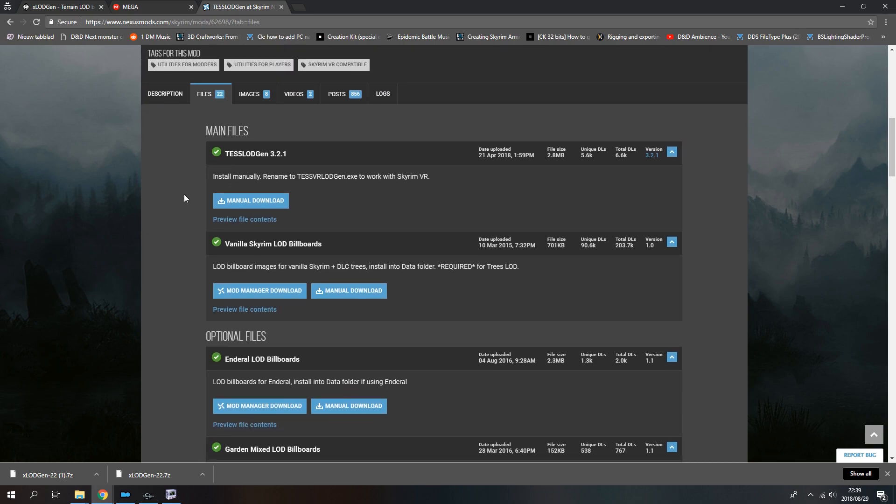
Check the Vanilla Skyrim LOD Billboards mod in Mod Organizer and look through the optional billboard files on Nexus Mods.
key(alt+Tab)
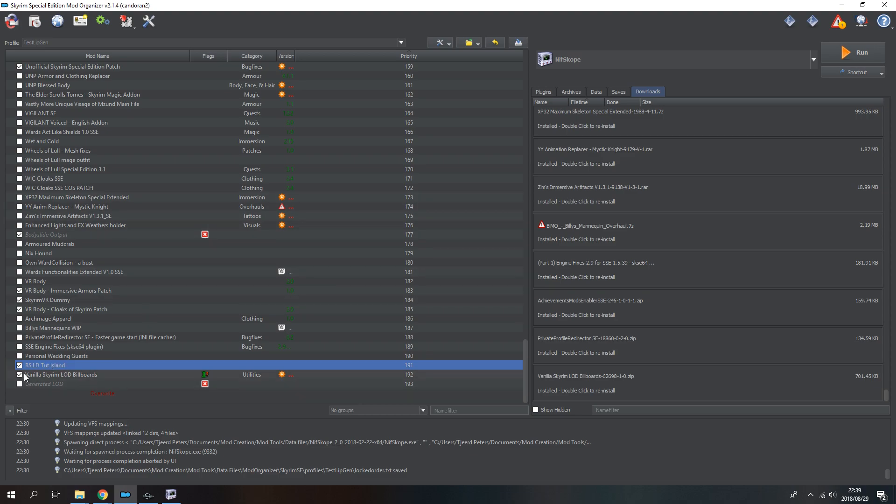
click(635, 59)
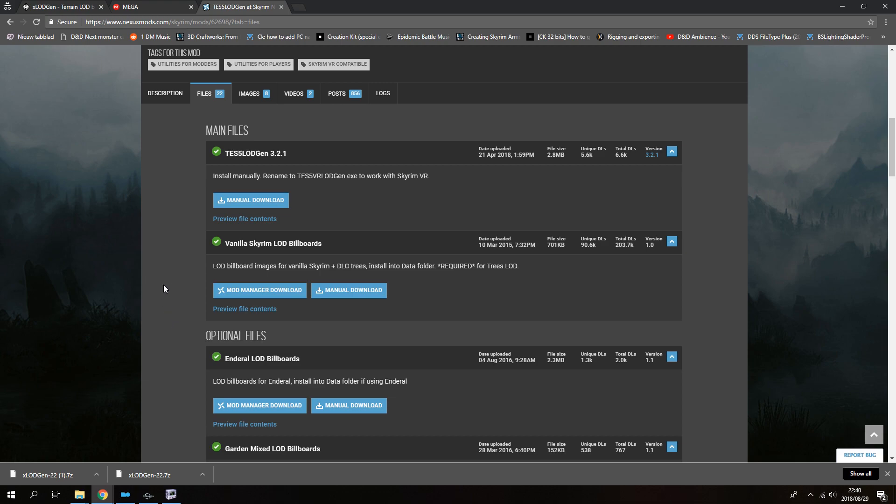
scroll(164, 285, down, 7)
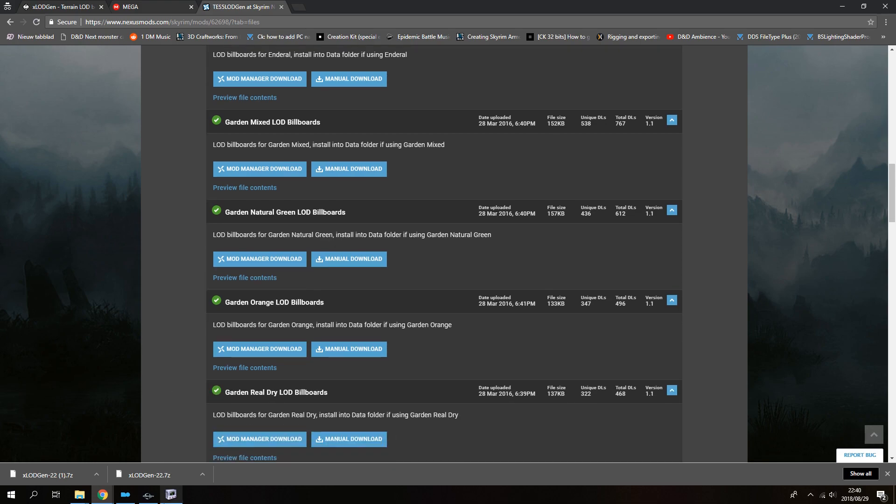
Bring up the NifSkope window and switch to the island's render view in Creation Kit.
mouse_move(171, 493)
click(170, 457)
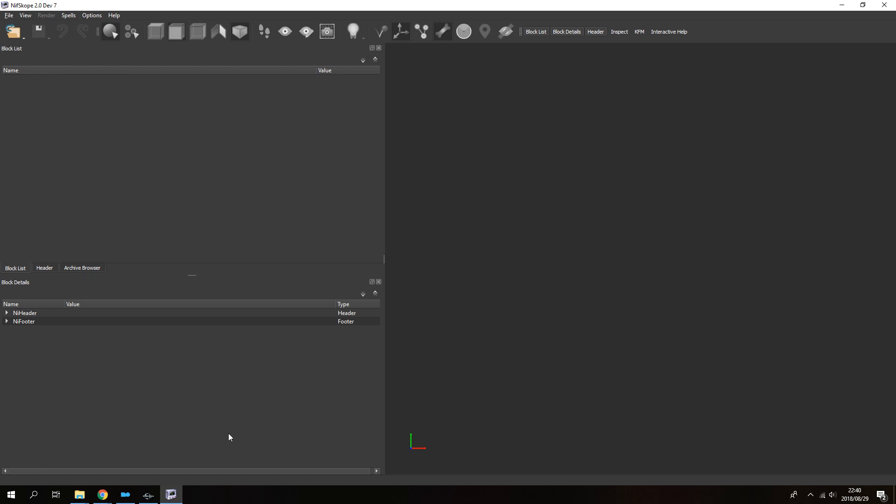
click(148, 495)
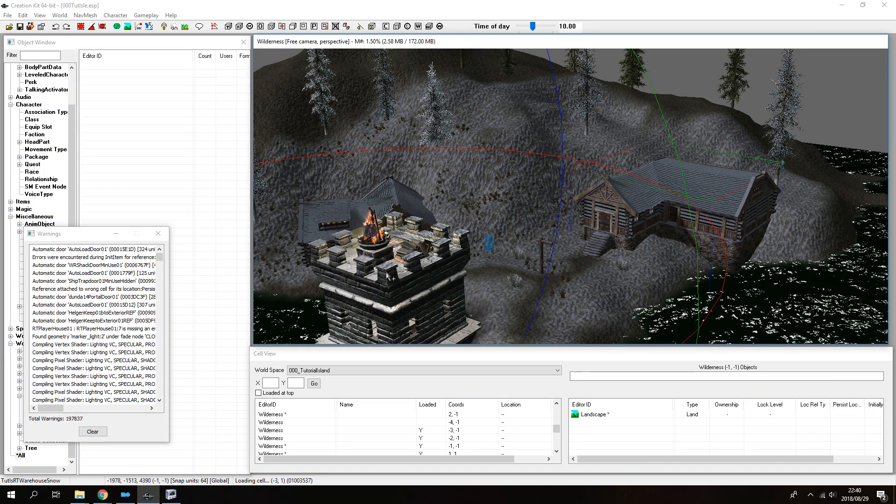
Run xLODGen 22.7 from Mod Organizer and deselect the Tamriel worldspace in the LODGen options.
click(125, 494)
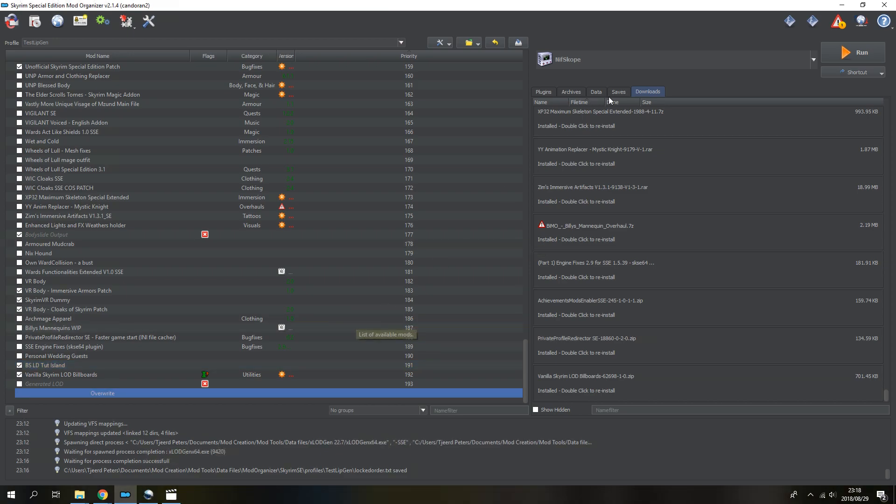
click(791, 57)
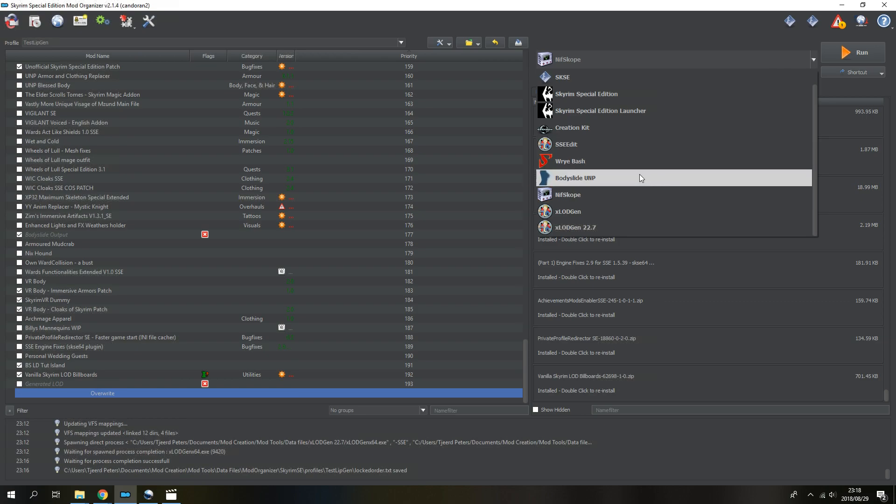
click(583, 227)
click(862, 53)
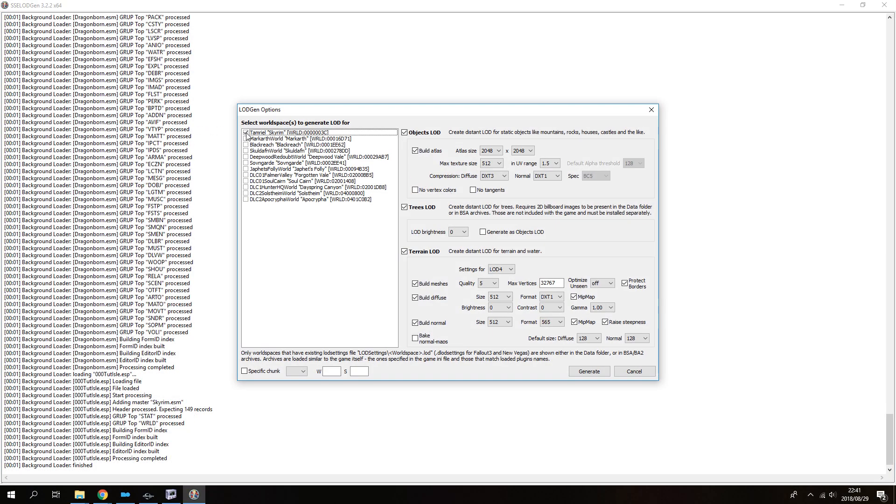
click(245, 133)
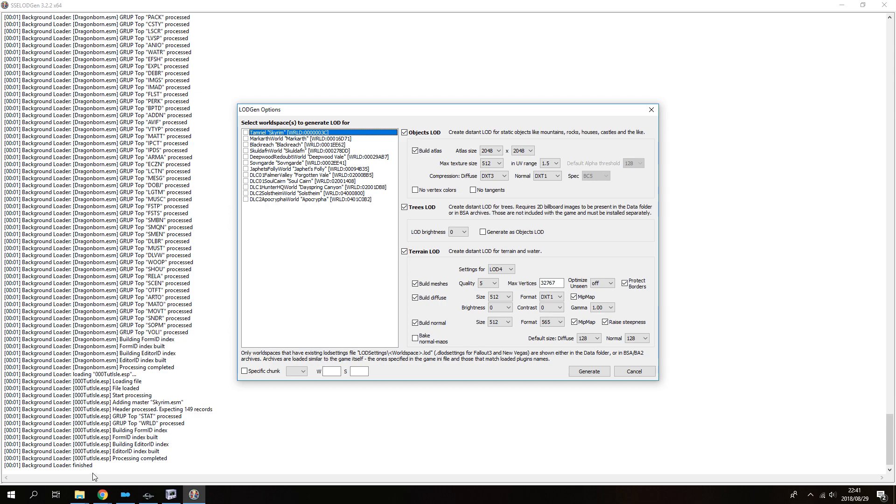
Copy tamriel.lod from the lodsettings folder of the unpacked Skyrim BSA files.
click(86, 494)
click(35, 450)
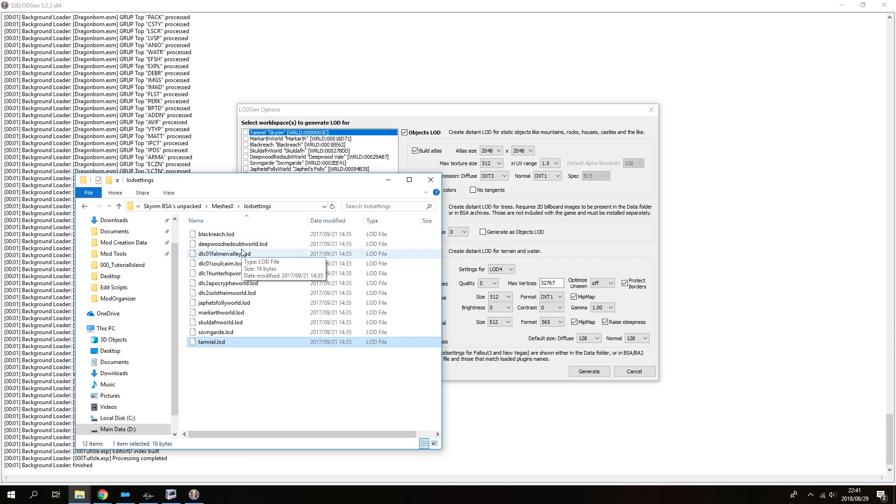
click(226, 207)
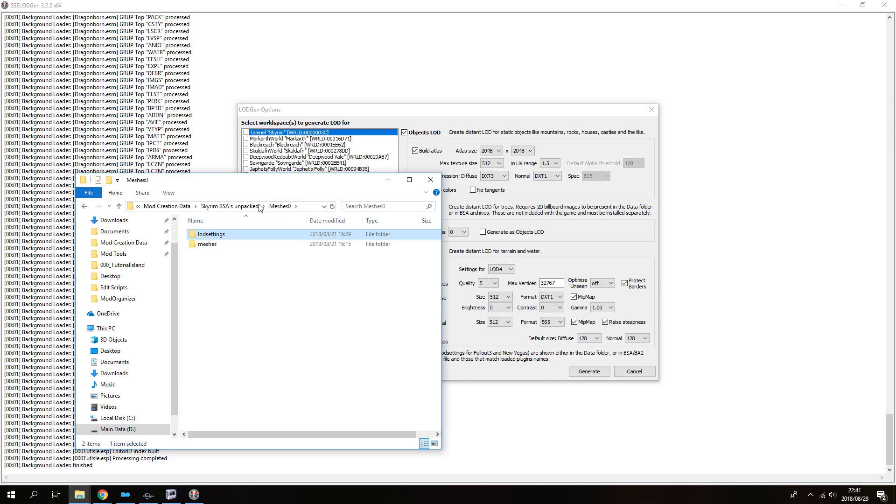
double_click(217, 236)
click(204, 344)
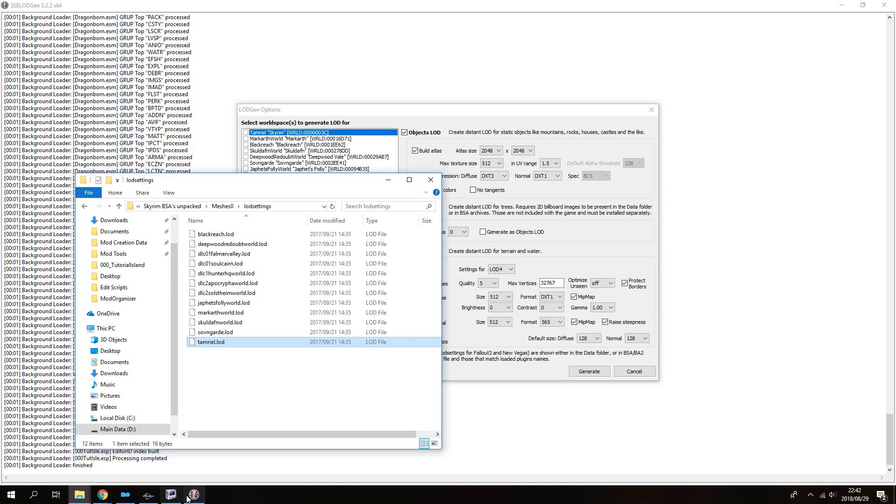
Switch to Mod Organizer, unlock it and open the BS LD Tut Island mod's folder in File Explorer.
click(125, 494)
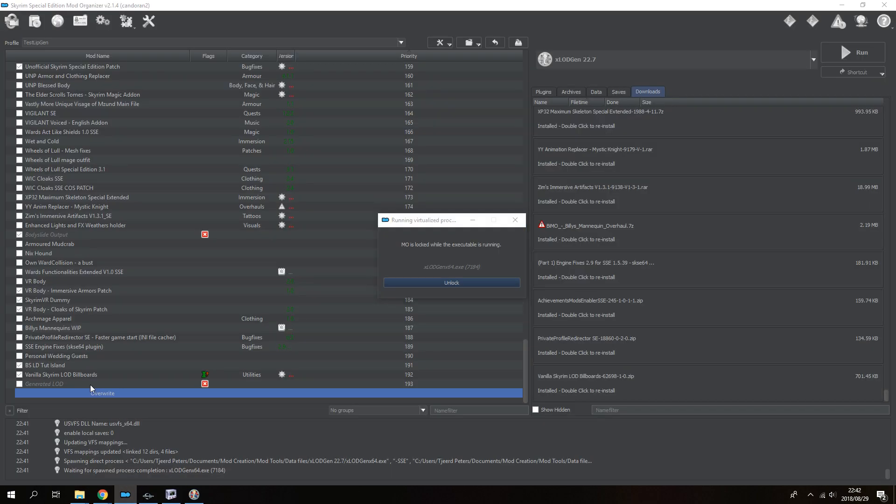
click(455, 282)
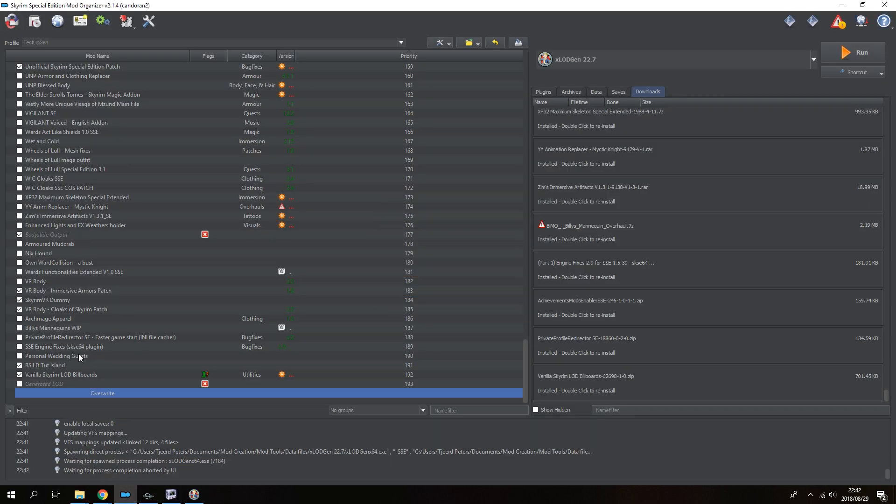
right_click(47, 366)
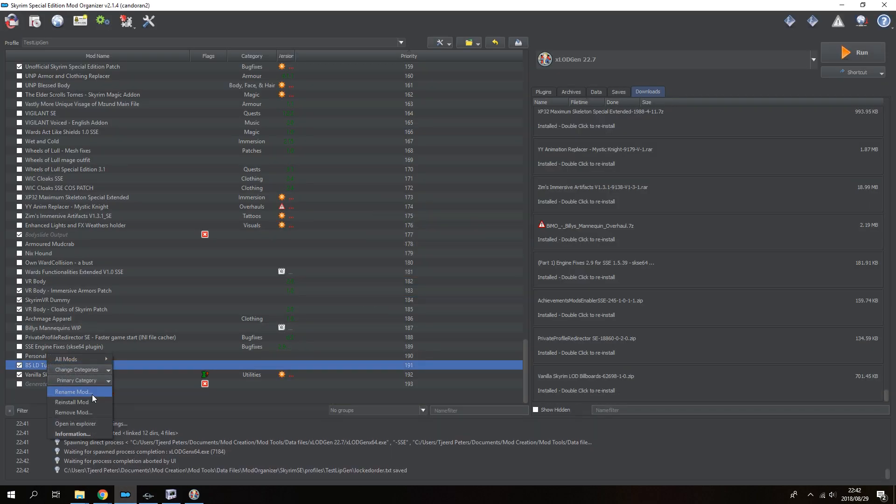
click(79, 422)
Create a folder named lodsettings inside the BS LD Tut Island mod folder.
right_click(634, 167)
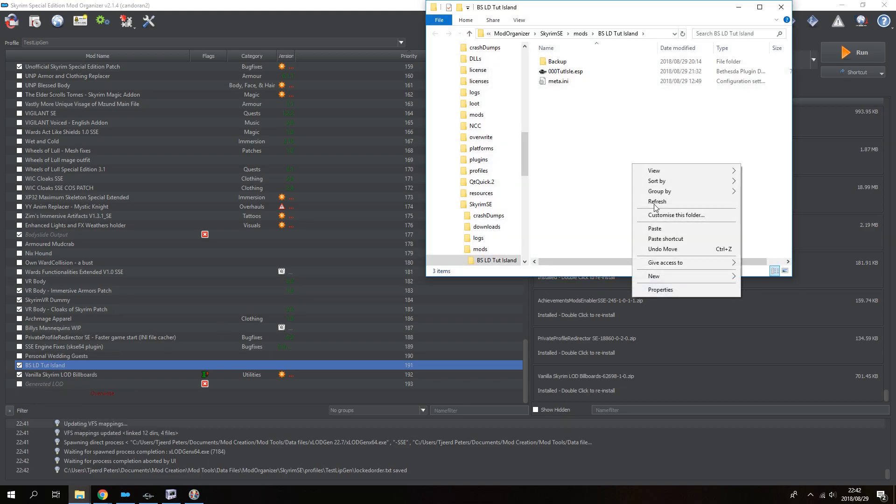
mouse_move(667, 276)
click(778, 280)
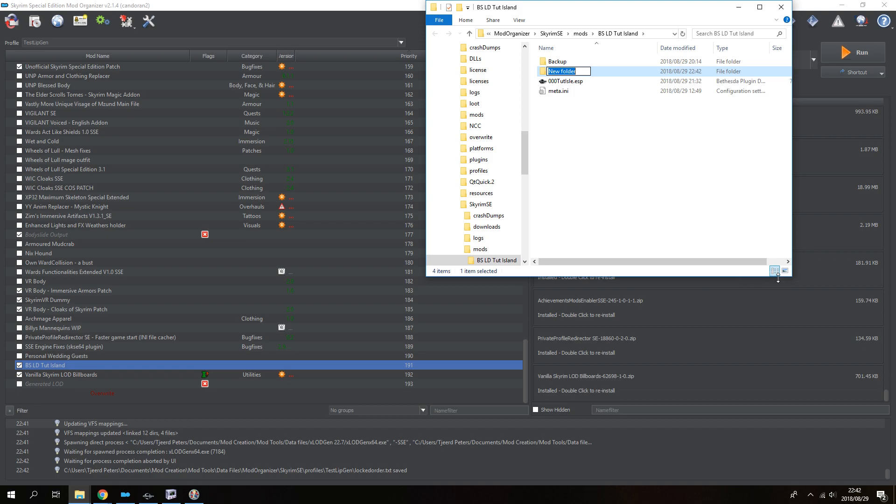
text(lodsettings)
key(Return)
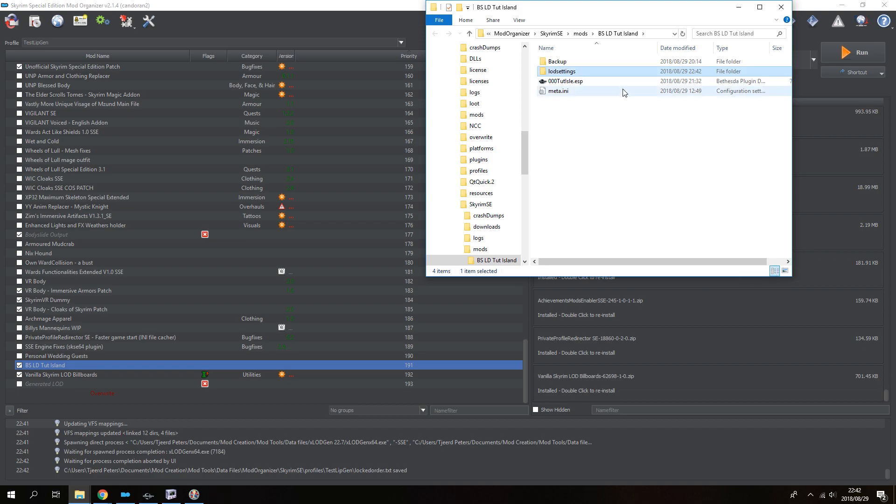
Paste the copied tamriel.lod into the new lodsettings folder and rename it 000_TutorialIsland.lod.
double_click(583, 73)
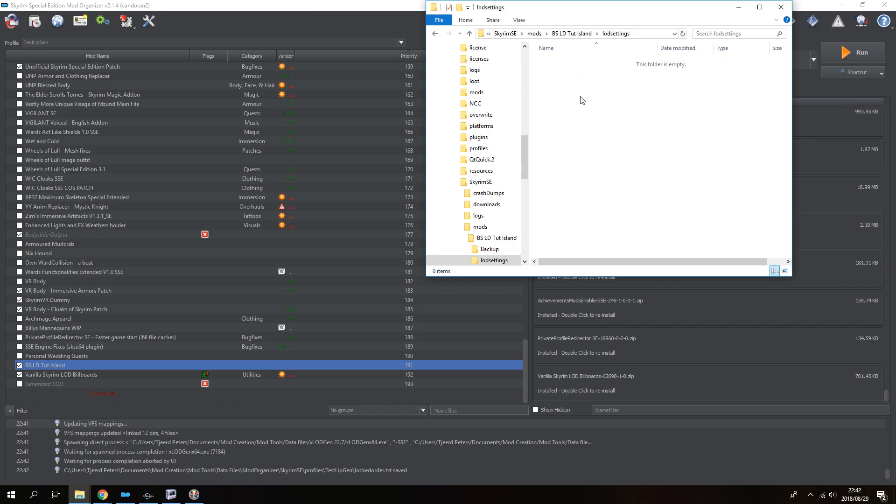
key(ctrl+v)
click(560, 63)
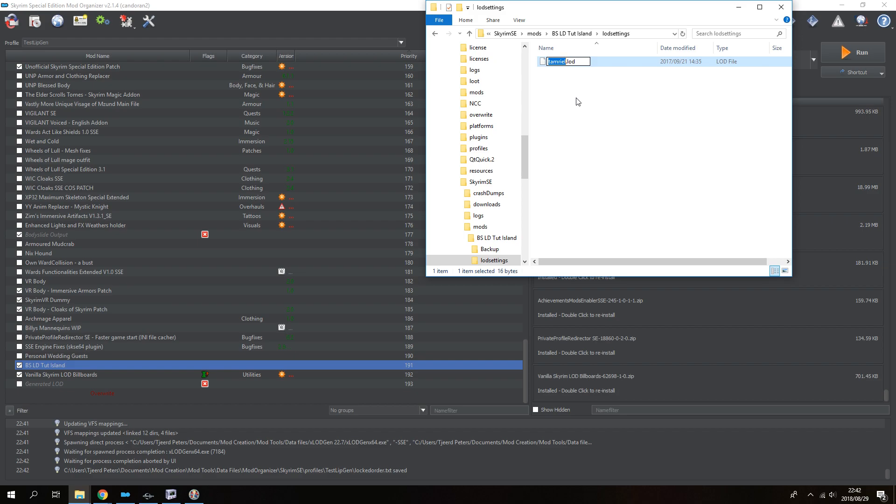
text(000_TutorialIsland)
key(Return)
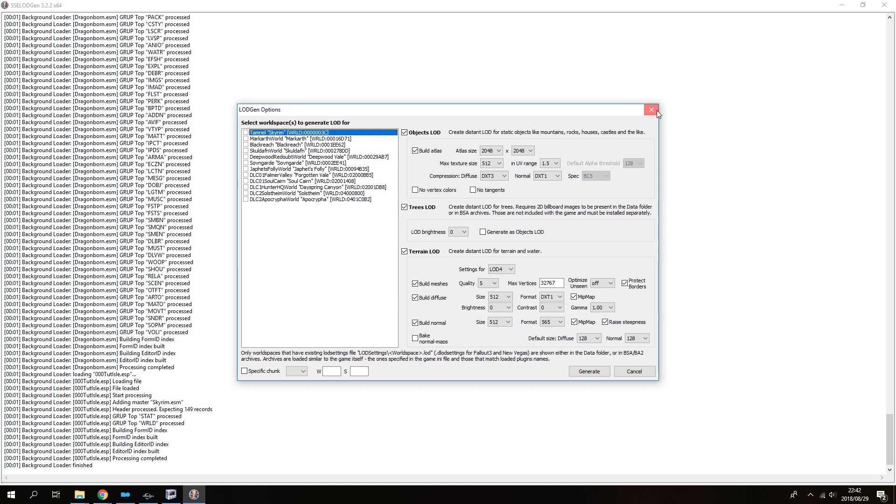
Restart xLODGen from Mod Organizer and select only the 000_TutorialIsland worldspace for LOD generation, deselecting Tamriel.
click(651, 110)
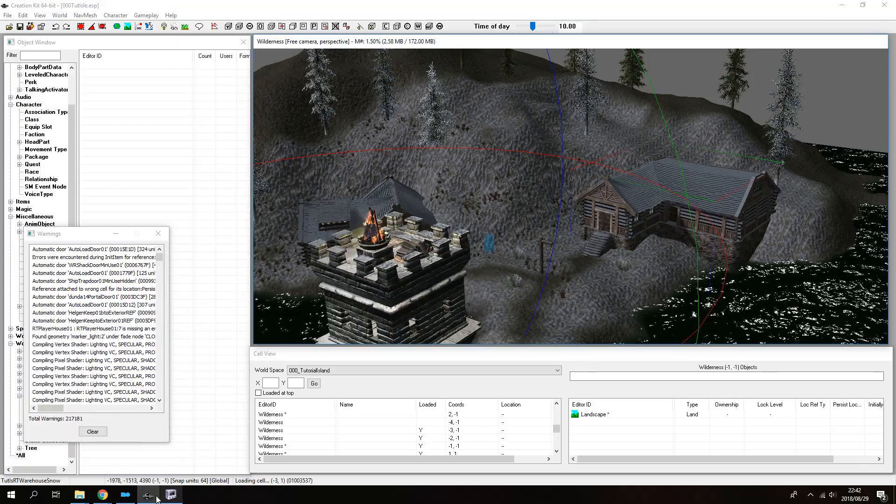
click(157, 499)
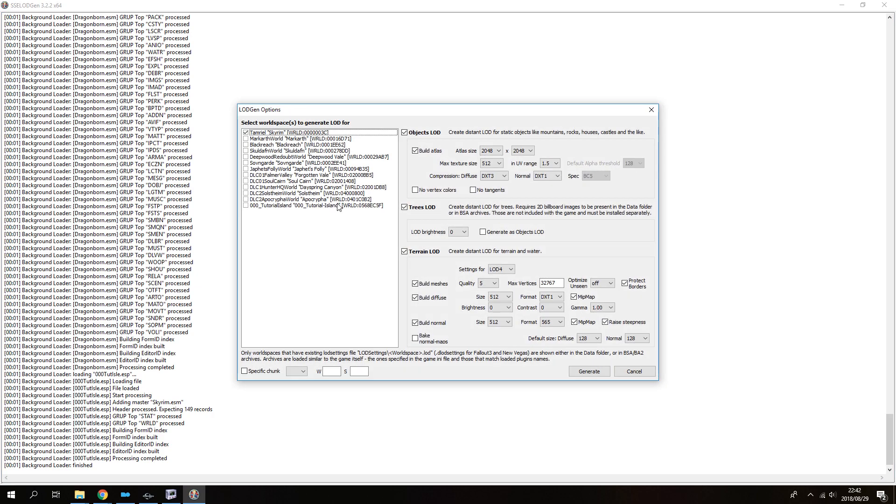
click(246, 205)
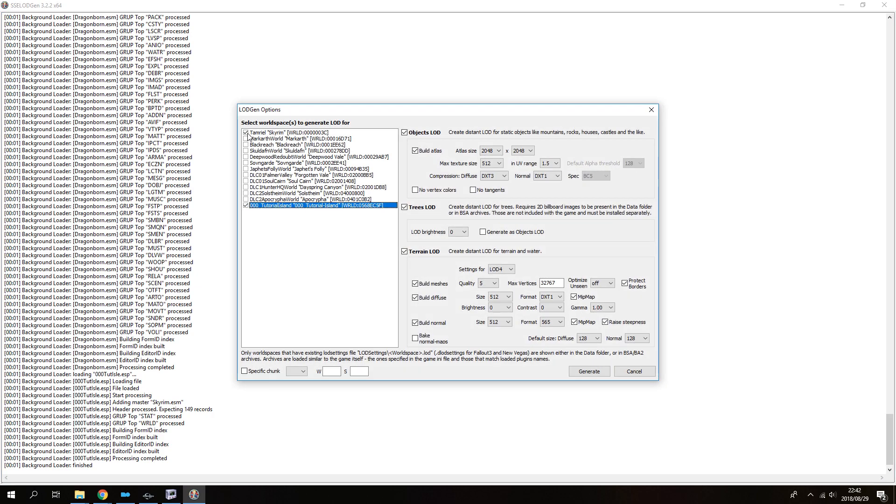
click(246, 132)
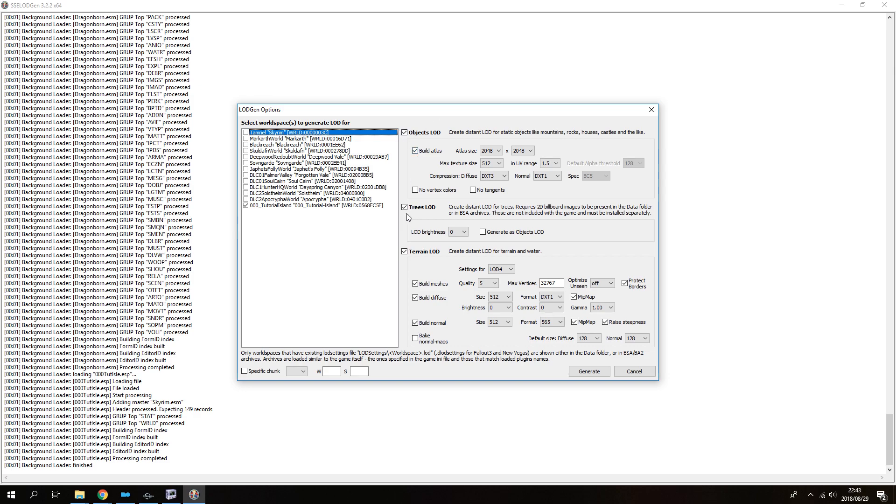
Compare the terrain LOD settings for the LOD4, LOD8, LOD16 and LOD32 levels, ending on LOD4.
click(505, 269)
click(500, 280)
click(502, 271)
click(502, 287)
click(503, 269)
click(499, 297)
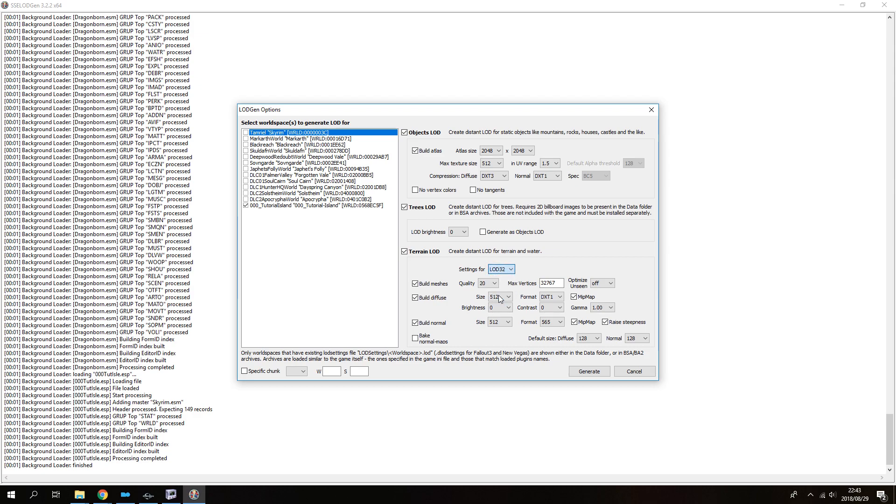
click(502, 269)
click(502, 275)
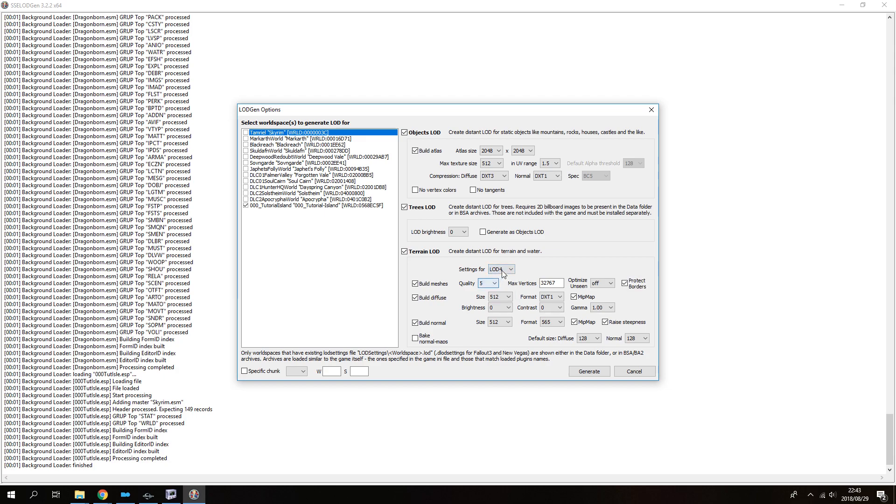
click(501, 271)
click(504, 284)
click(501, 269)
click(502, 290)
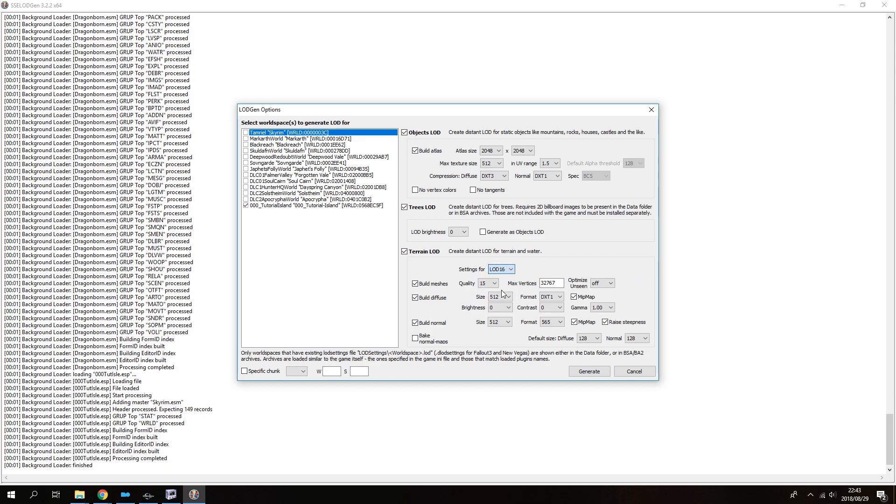
click(502, 270)
click(504, 296)
click(501, 270)
click(507, 278)
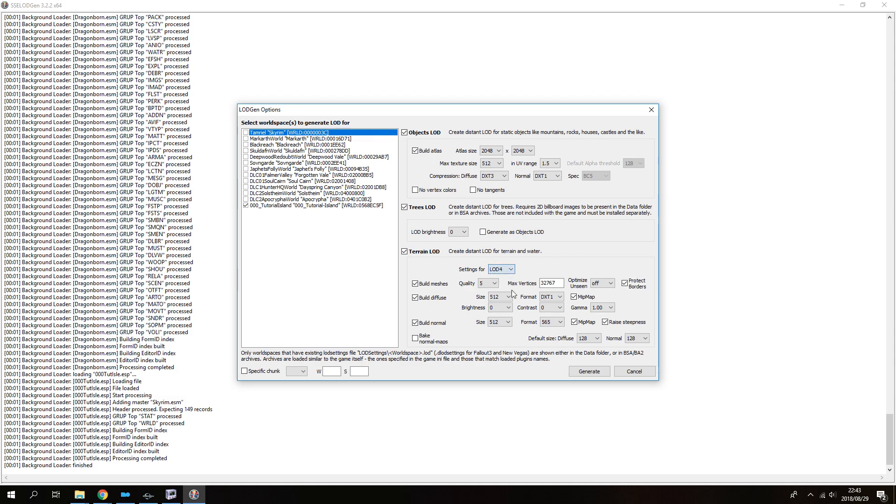
click(502, 270)
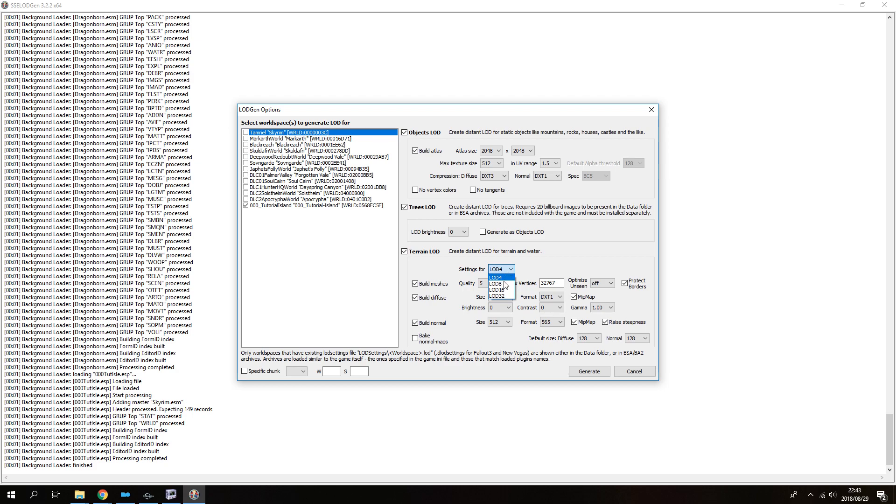
click(507, 271)
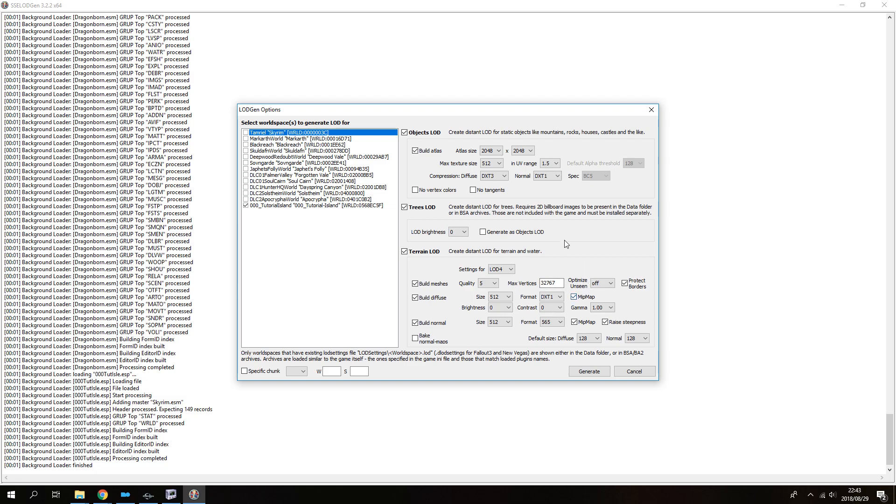
Generate the LOD, unlock Mod Organizer and open the Meshes/Terrain/000_TutorialIsland folder inside Overwrite.
click(583, 376)
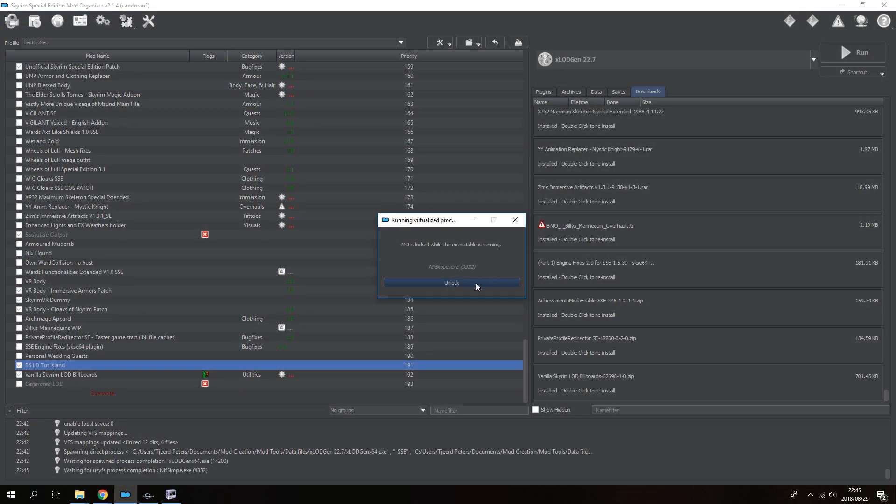
click(452, 283)
right_click(103, 393)
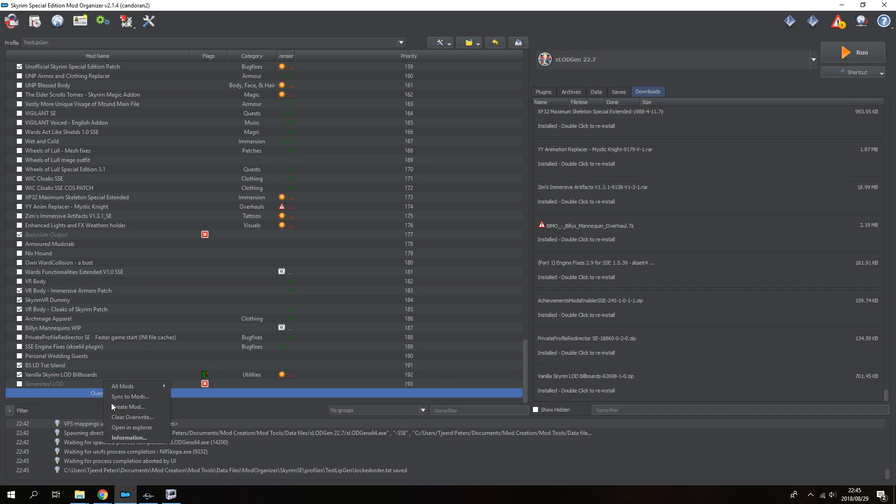
click(131, 429)
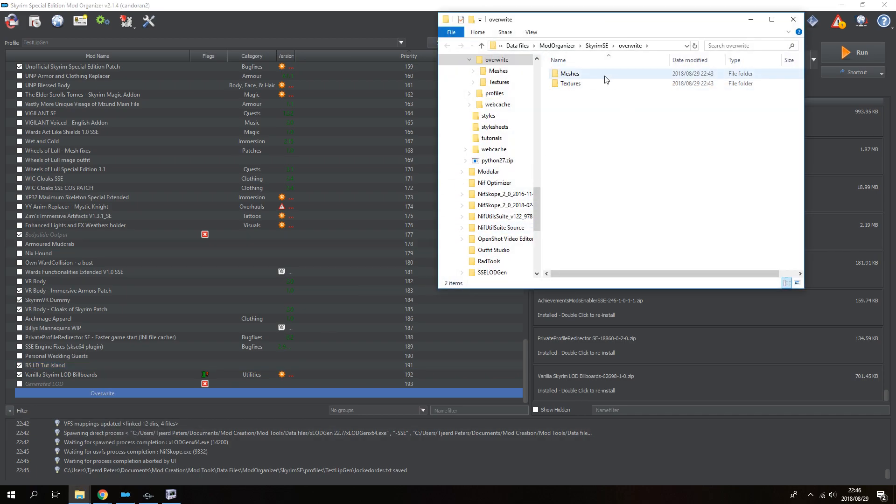
double_click(604, 76)
double_click(603, 75)
double_click(601, 79)
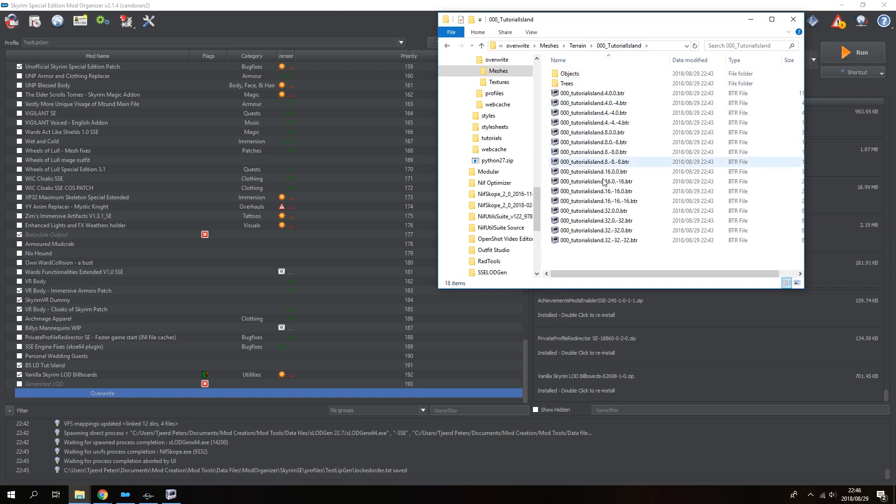
Open 000_tutorialisland.4.0.-4.btr in NifSkope, examine its land and water meshes from several angles, and close it.
double_click(603, 103)
click(415, 250)
drag(415, 250, 527, 278)
scroll(488, 336, up, 5)
scroll(487, 333, down, 5)
drag(523, 230, 531, 344)
scroll(513, 232, up, 5)
scroll(562, 339, down, 5)
scroll(539, 323, up, 5)
scroll(539, 320, down, 2)
click(532, 348)
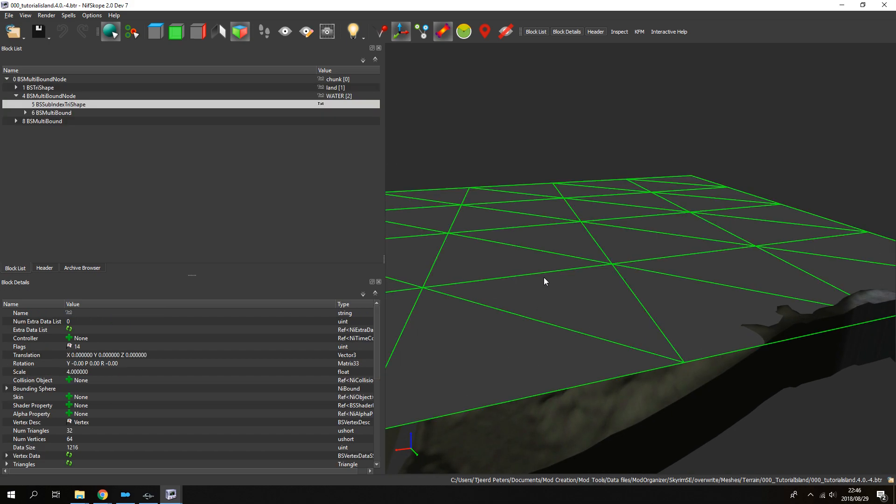
scroll(544, 279, down, 6)
scroll(562, 278, up, 5)
drag(562, 276, 602, 241)
click(883, 5)
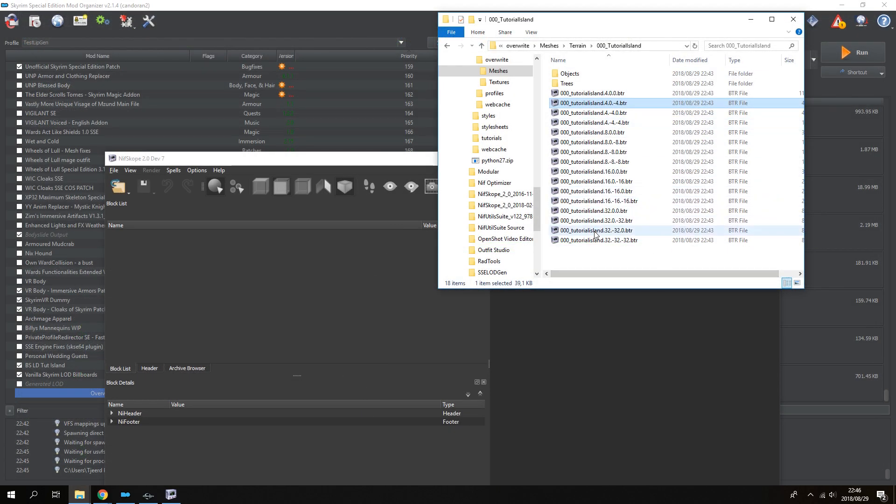
Inspect the water mesh of 000_tutorialisland.32.0.0.btr in NifSkope and close the file's window.
double_click(601, 211)
drag(603, 240, 841, 335)
scroll(639, 264, up, 4)
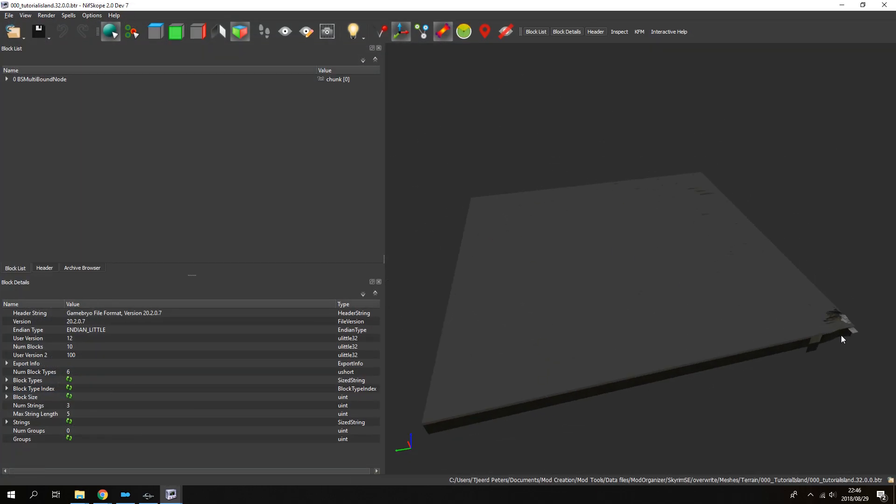
click(828, 326)
drag(817, 302, 803, 275)
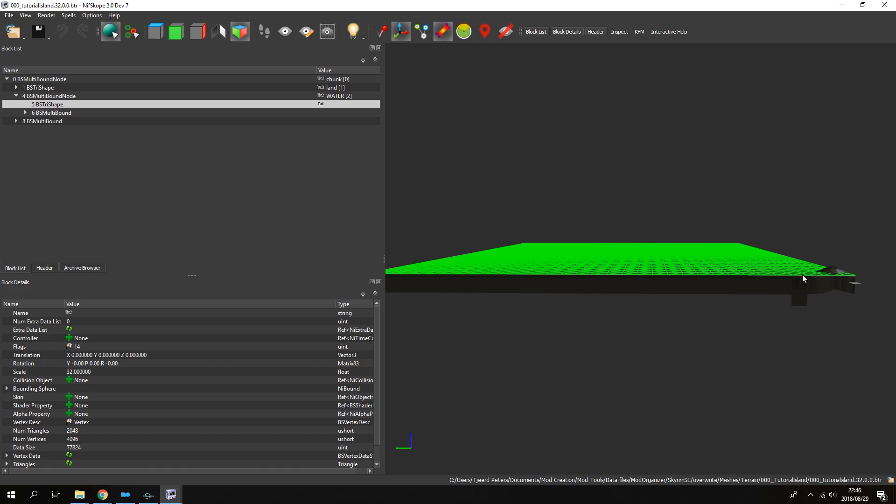
click(884, 5)
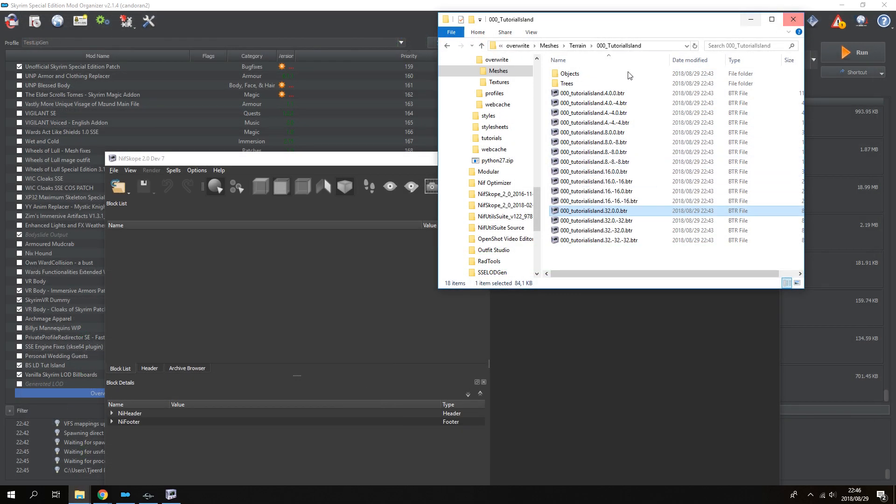
Open 000_TutorialIsland.8.0.0.bto from the Objects folder in NifSkope, examine the building LOD meshes and close it.
click(576, 46)
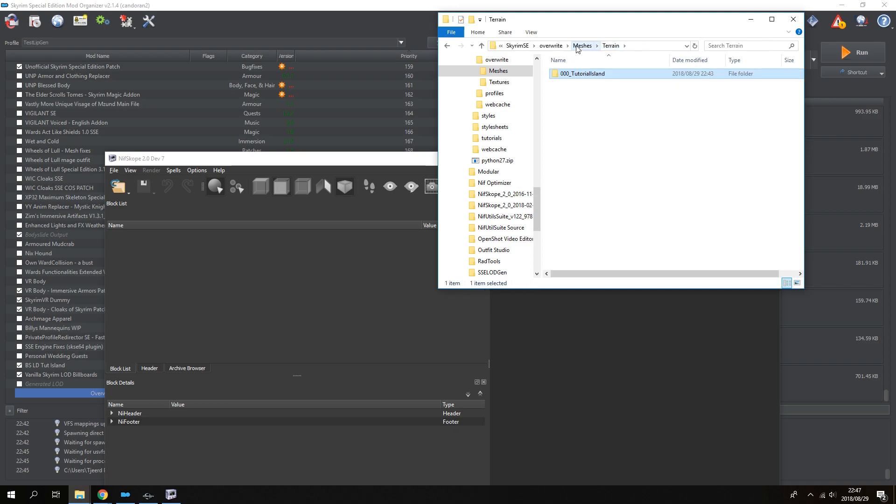
double_click(584, 74)
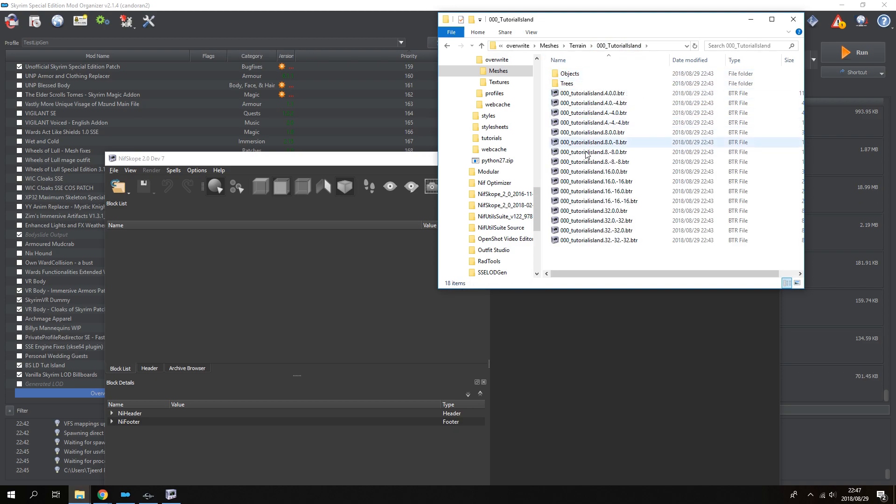
double_click(591, 74)
double_click(588, 93)
drag(546, 223, 438, 236)
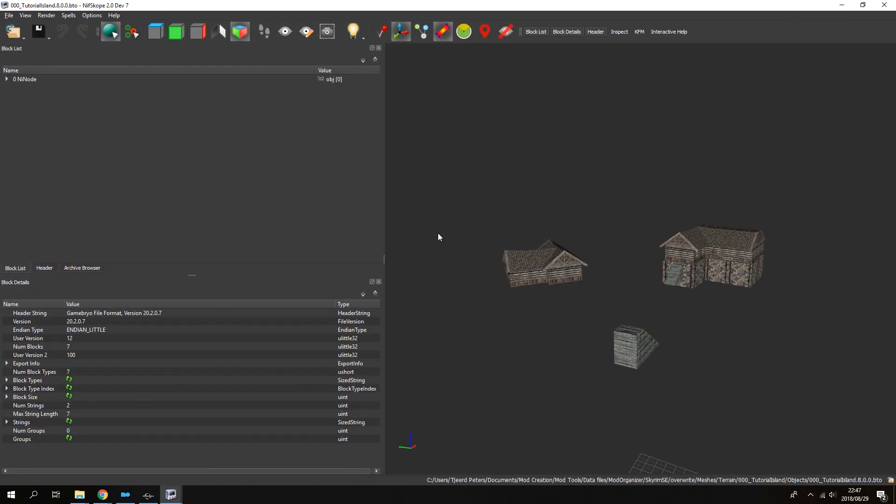
drag(756, 319, 631, 353)
click(893, 6)
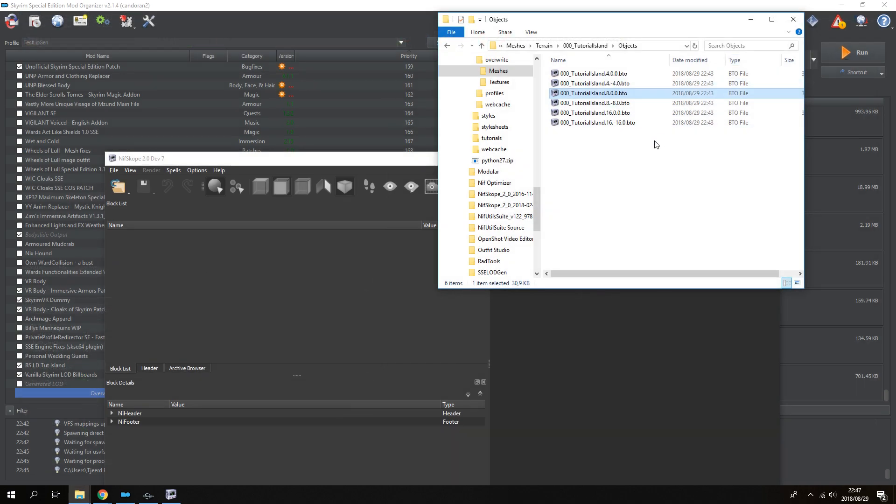
Open 000_TutorialIsland.8.-8.0.bto in NifSkope, examine the object LOD mesh from another angle, and close it.
click(602, 107)
double_click(603, 107)
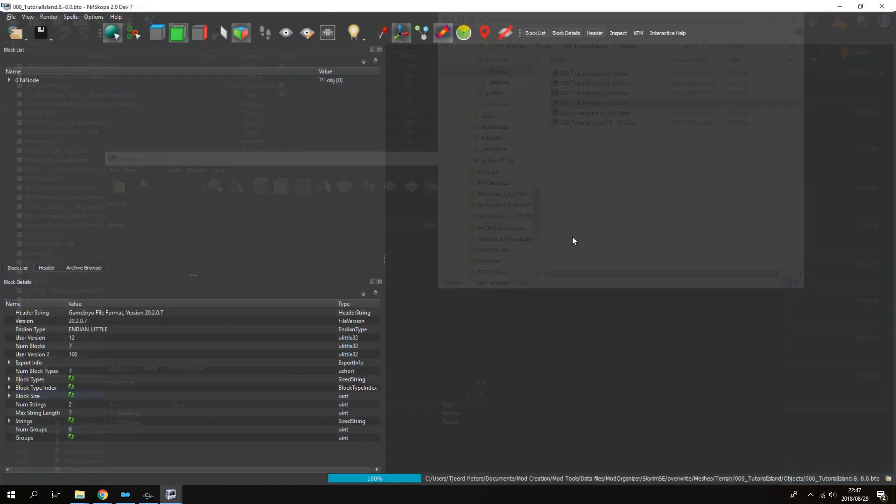
drag(567, 263, 473, 302)
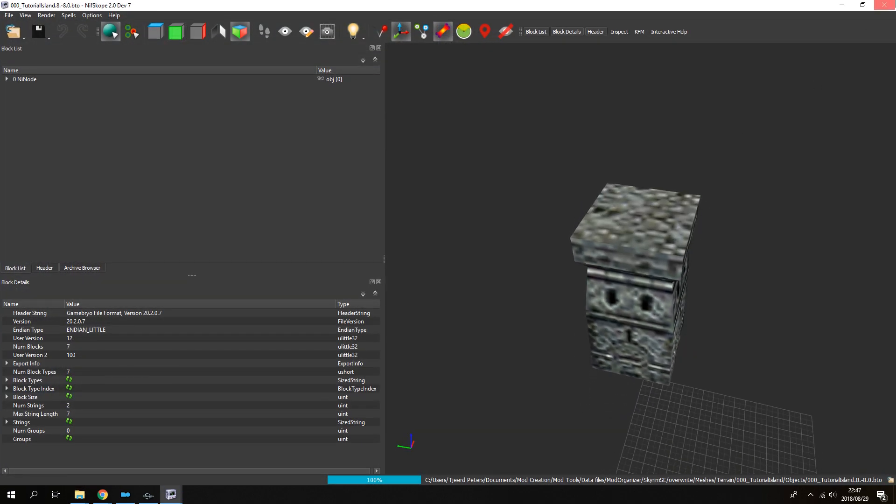
click(884, 6)
Look through the Objects and Trees folders of the generated 000_TutorialIsland meshes and return to their parent folder.
click(586, 46)
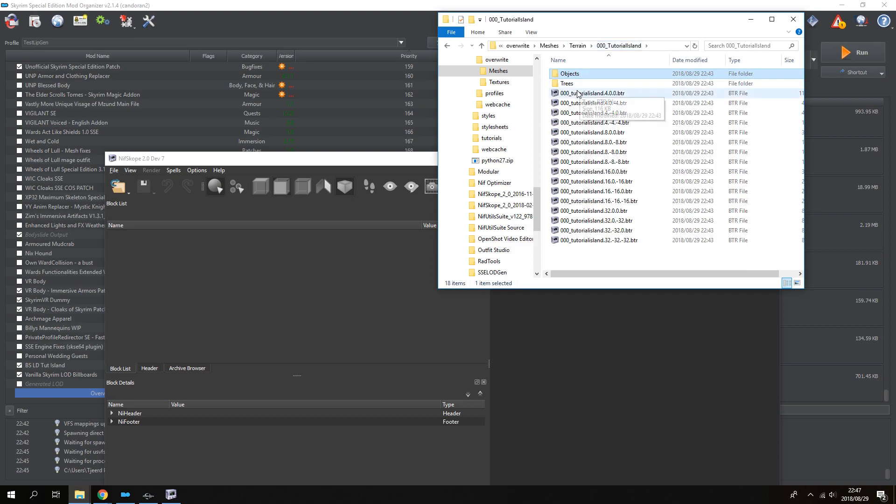
double_click(580, 77)
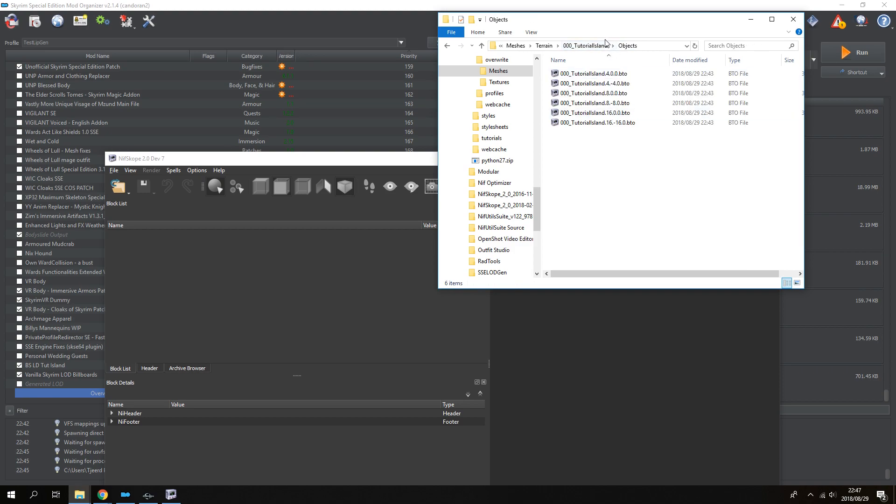
click(597, 46)
double_click(595, 83)
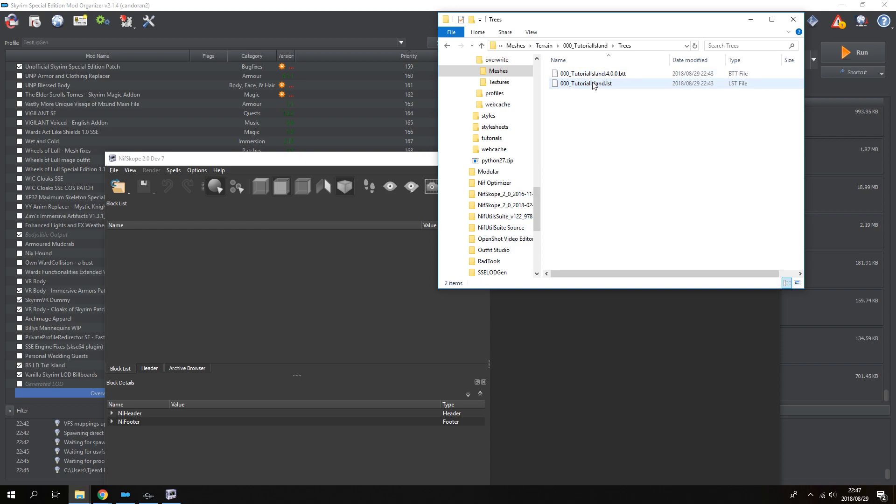
click(578, 45)
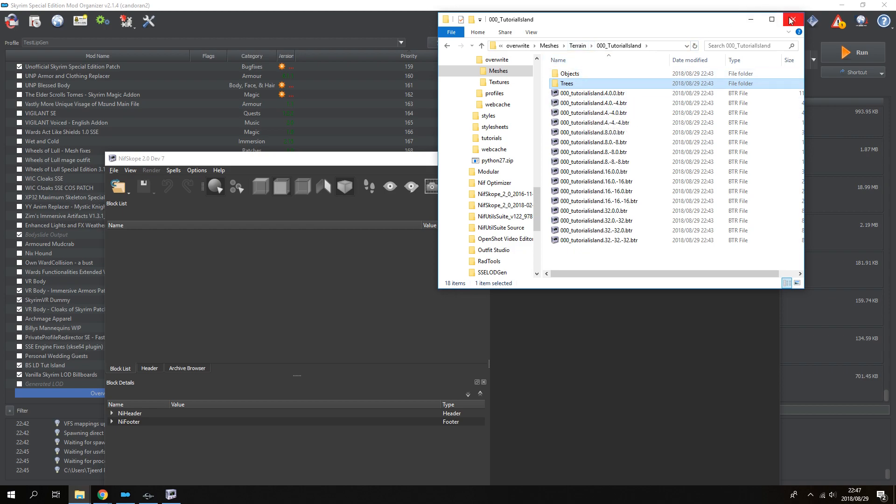
Go back up to the overwrite folder and open Textures/Terrain/000_TutorialIsland.
click(549, 46)
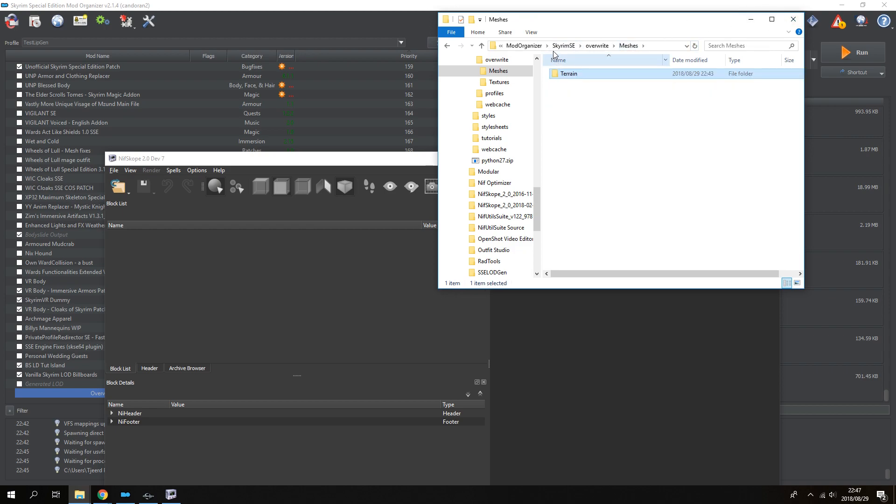
click(598, 46)
double_click(589, 86)
double_click(588, 76)
double_click(588, 77)
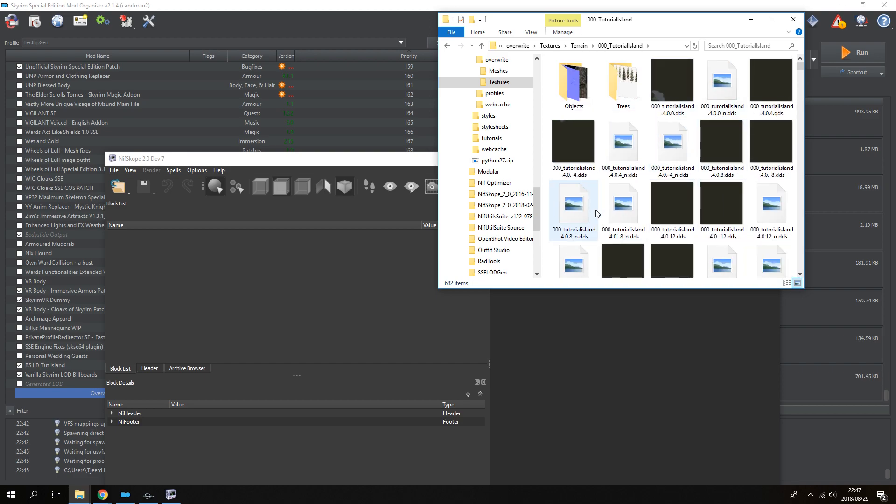
Inspect the generated LOD textures in the Trees and Objects folders, then return to the 000_TutorialIsland textures folder.
double_click(625, 98)
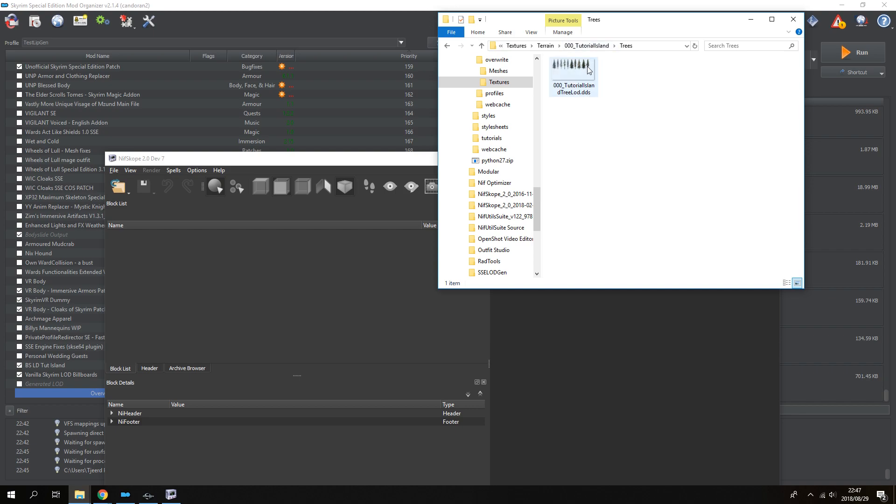
click(586, 46)
double_click(577, 75)
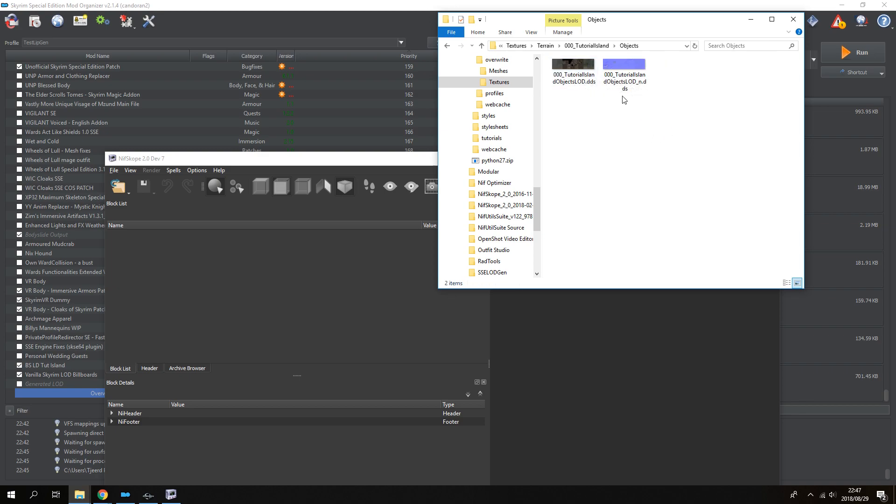
click(577, 46)
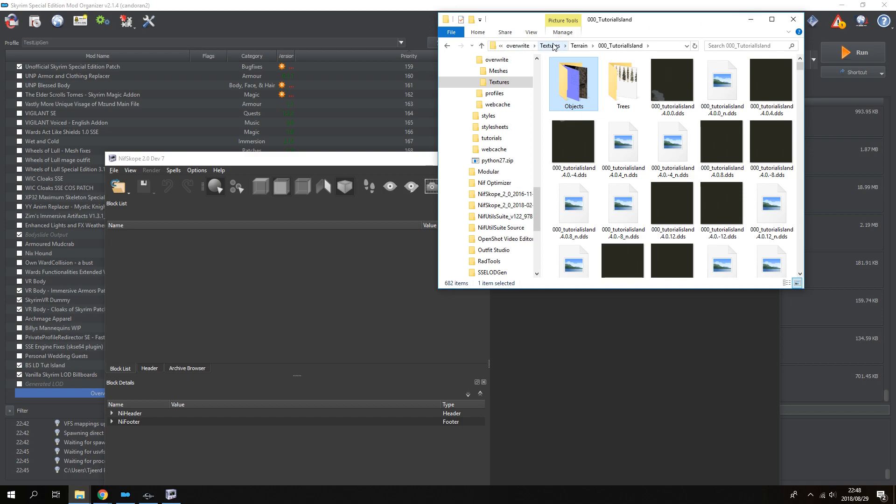
Return to the overwrite folder and place the BS LD Tut Island lodsettings folder window beside it.
click(517, 45)
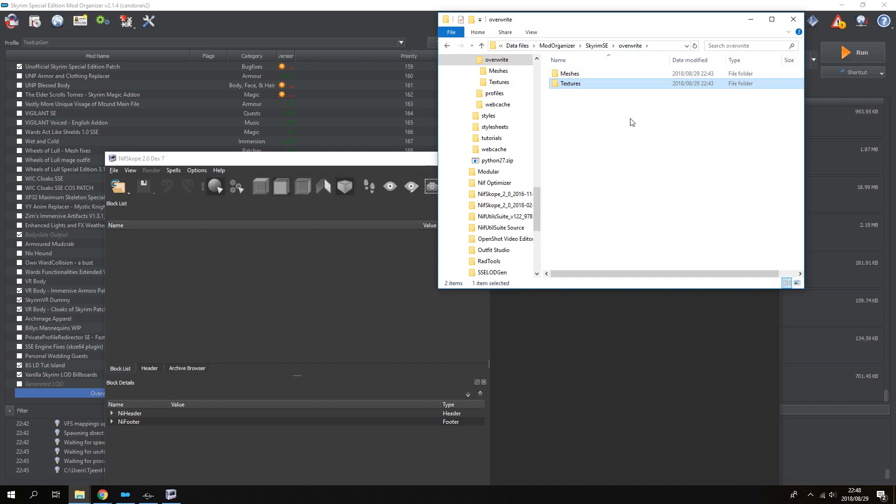
mouse_move(79, 494)
click(54, 450)
drag(645, 12, 292, 56)
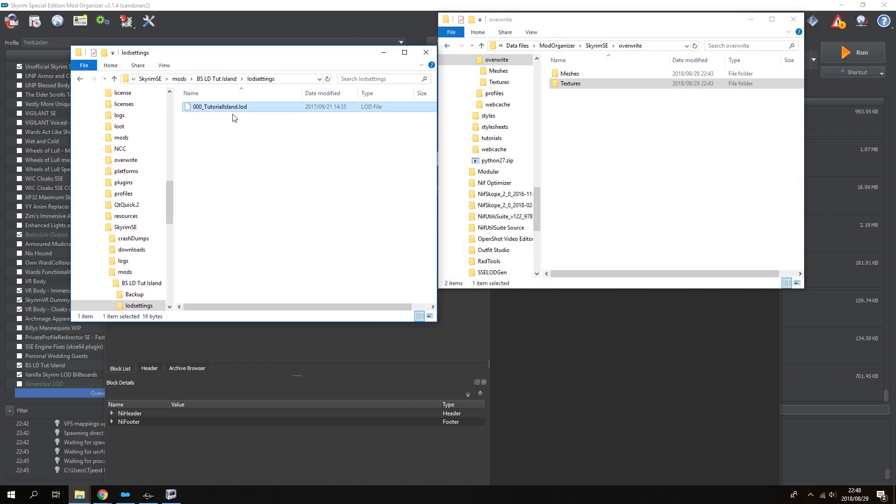